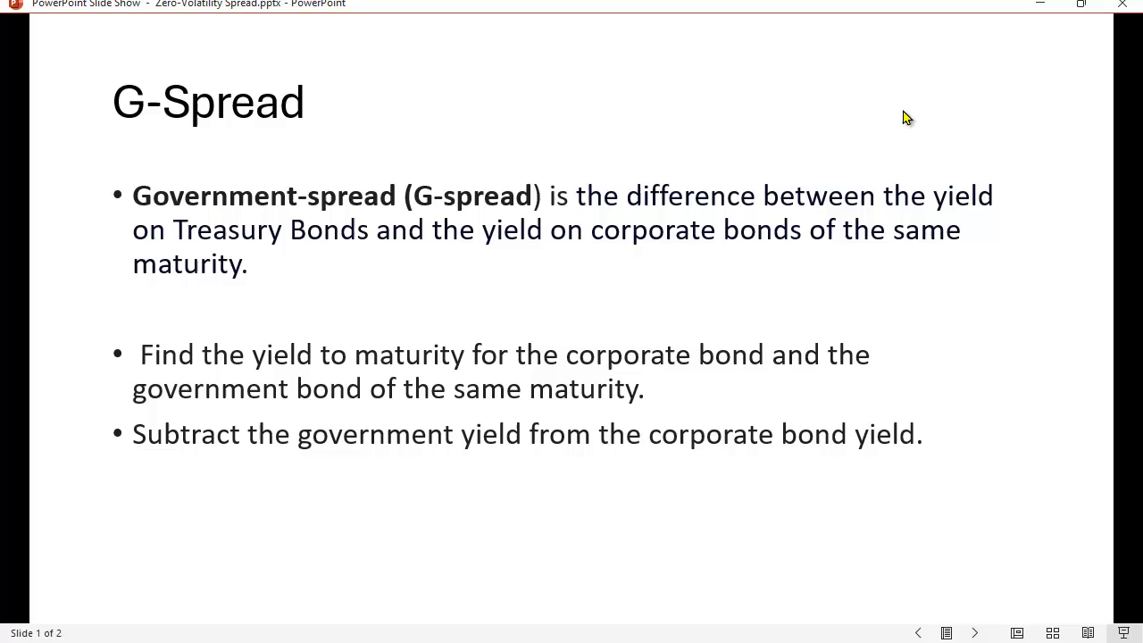
Step: Advance the PowerPoint slide show to slide 2, titled Zero-Volatility Spread
left_click(948, 130)
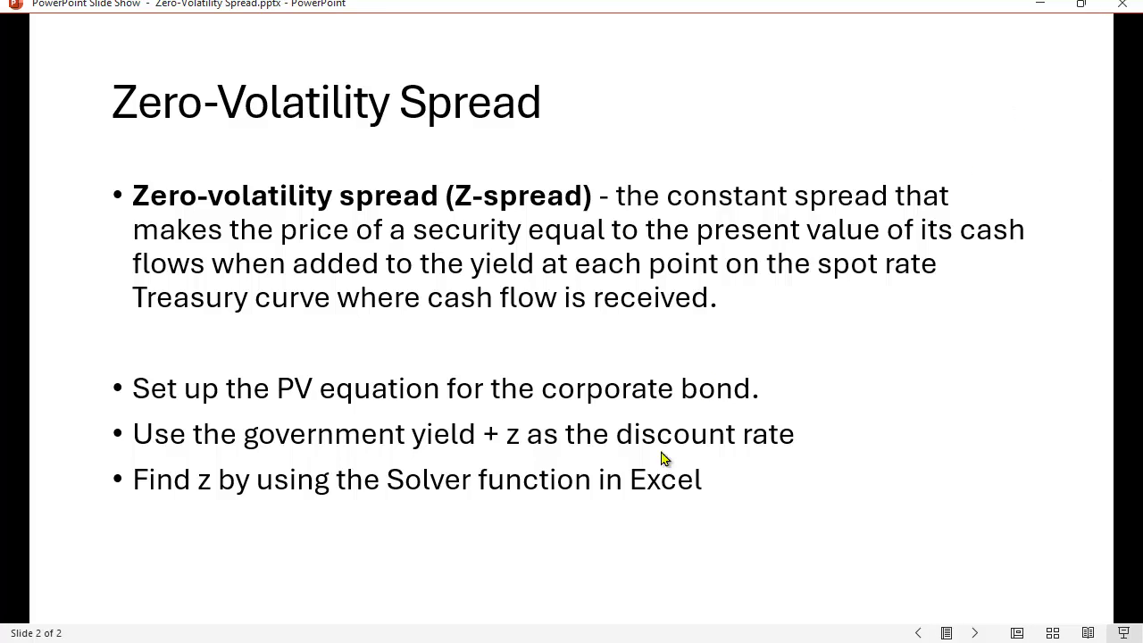
Step: Switch to the Z and G Bond Spreads workbook and scroll back to row 1 of Sheet1
key("alt+Tab")
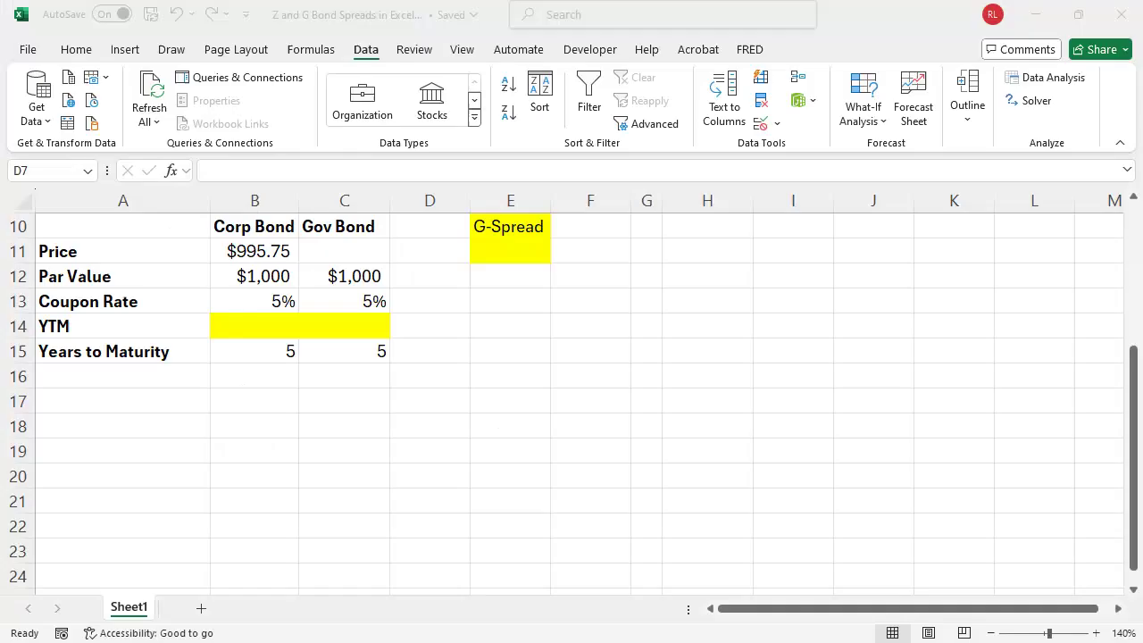
scroll(554, 519, "up", 3)
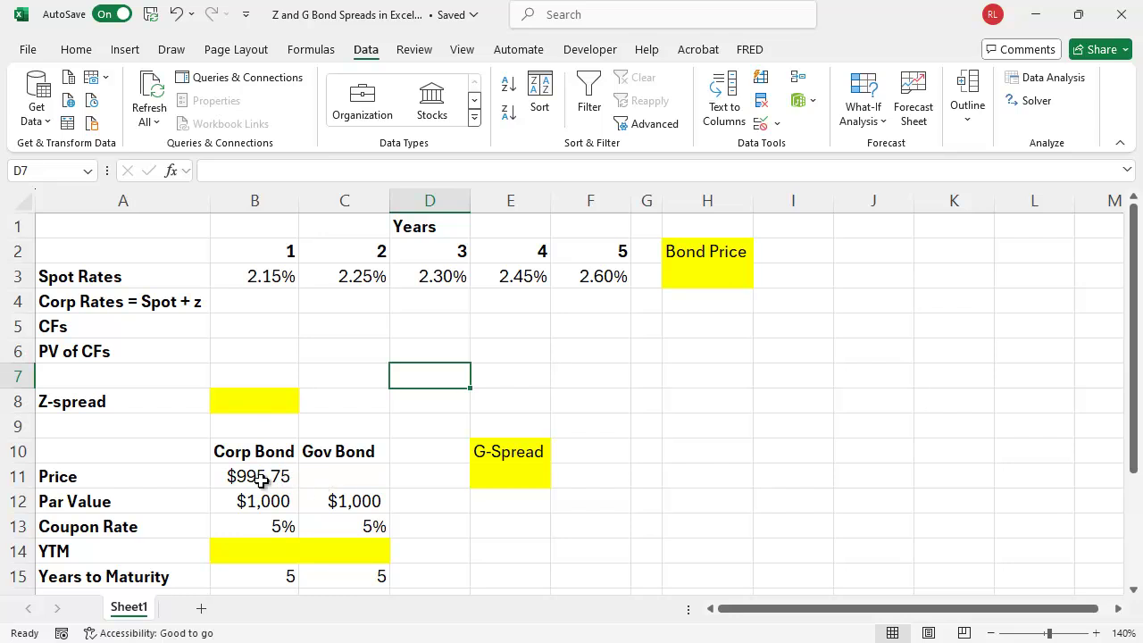
scroll(483, 464, "down", 1)
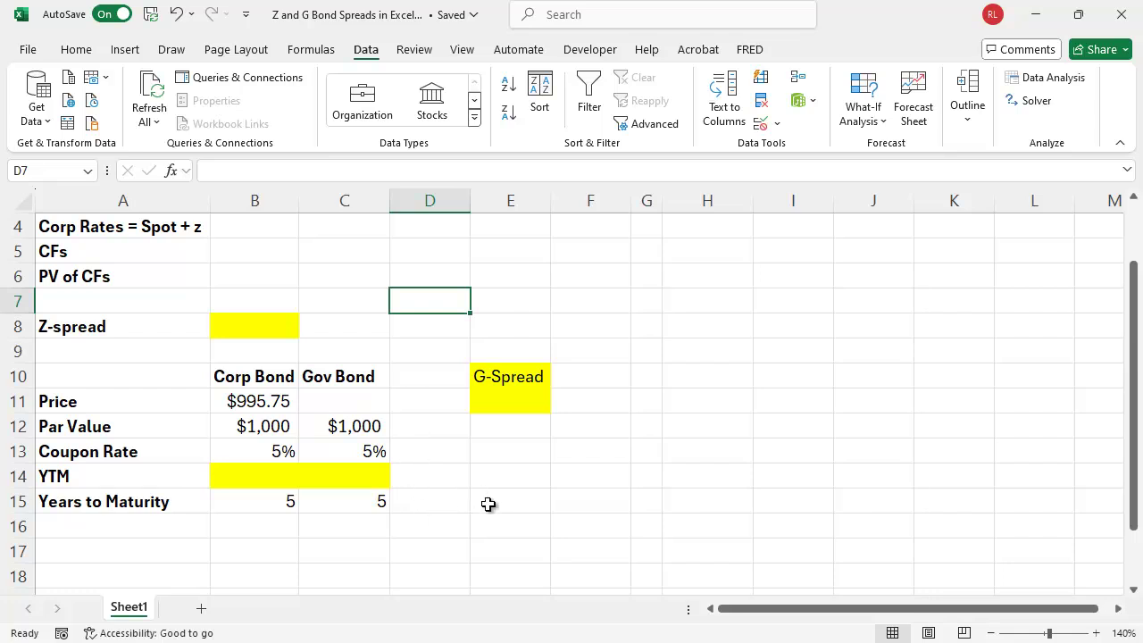
scroll(486, 505, "up", 1)
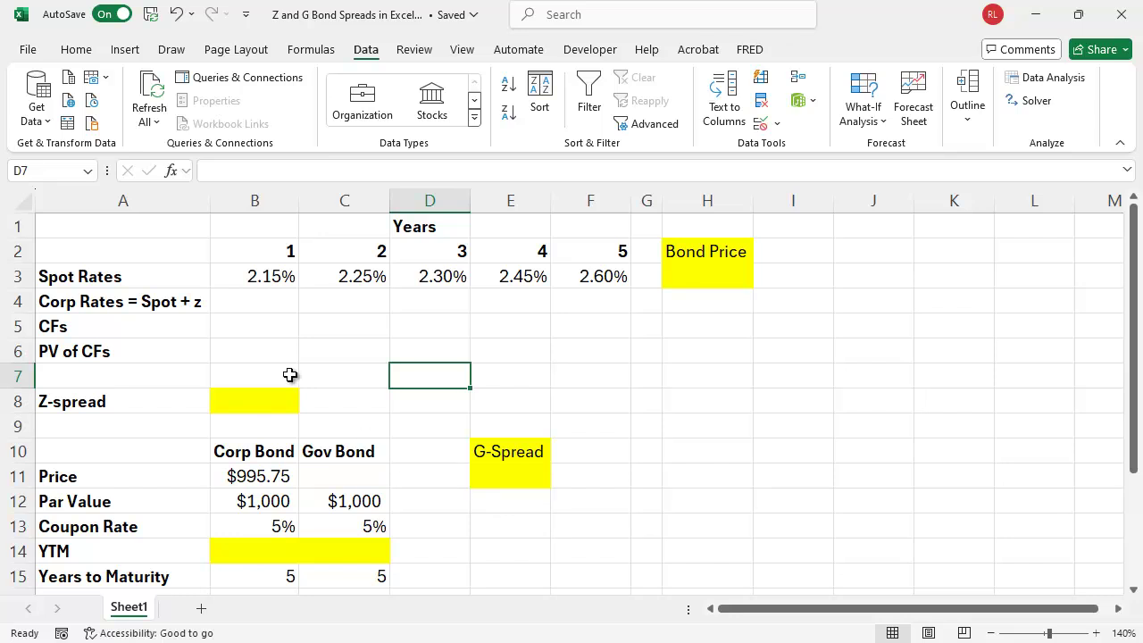
Step: Enter =$B$12*$B$13 in B5 for a $50 year-1 cash flow
left_click(261, 324)
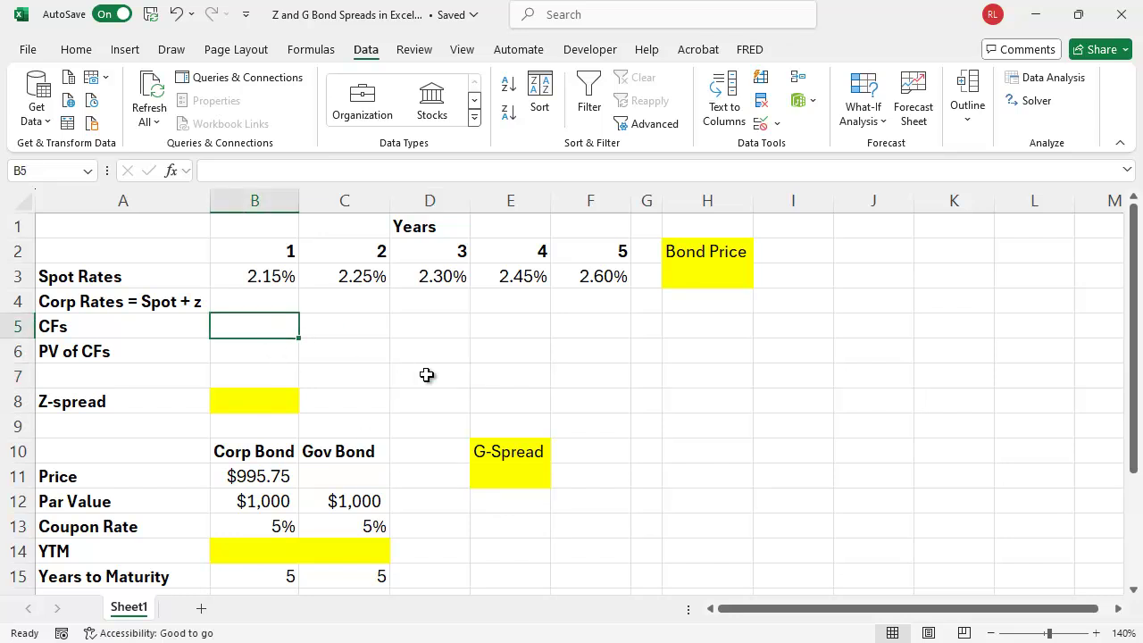
type("=")
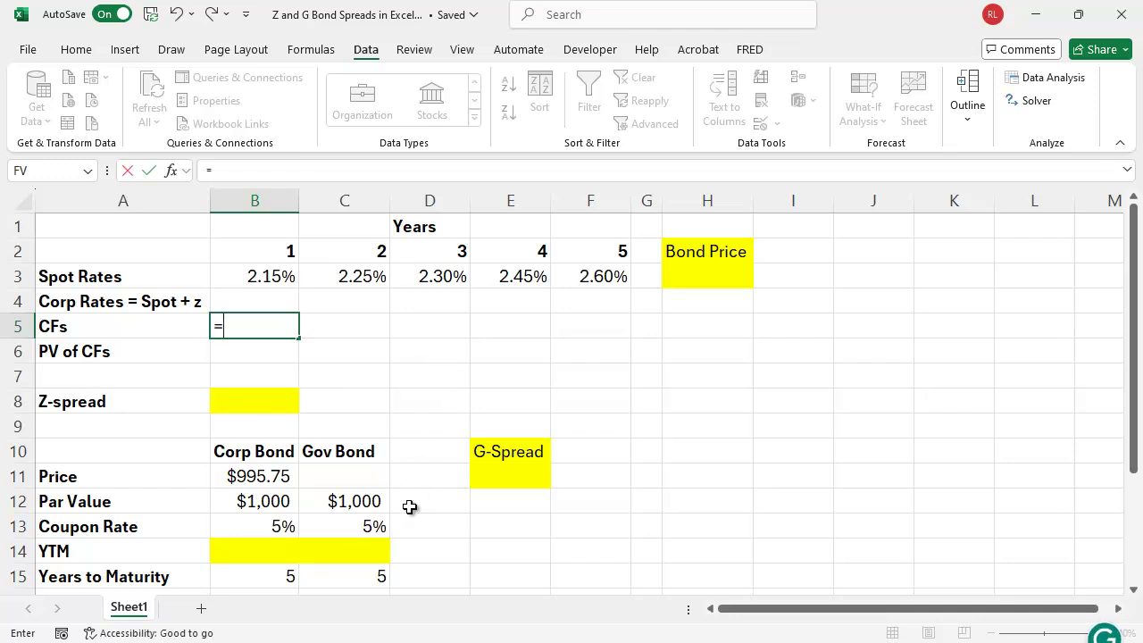
left_click(269, 506)
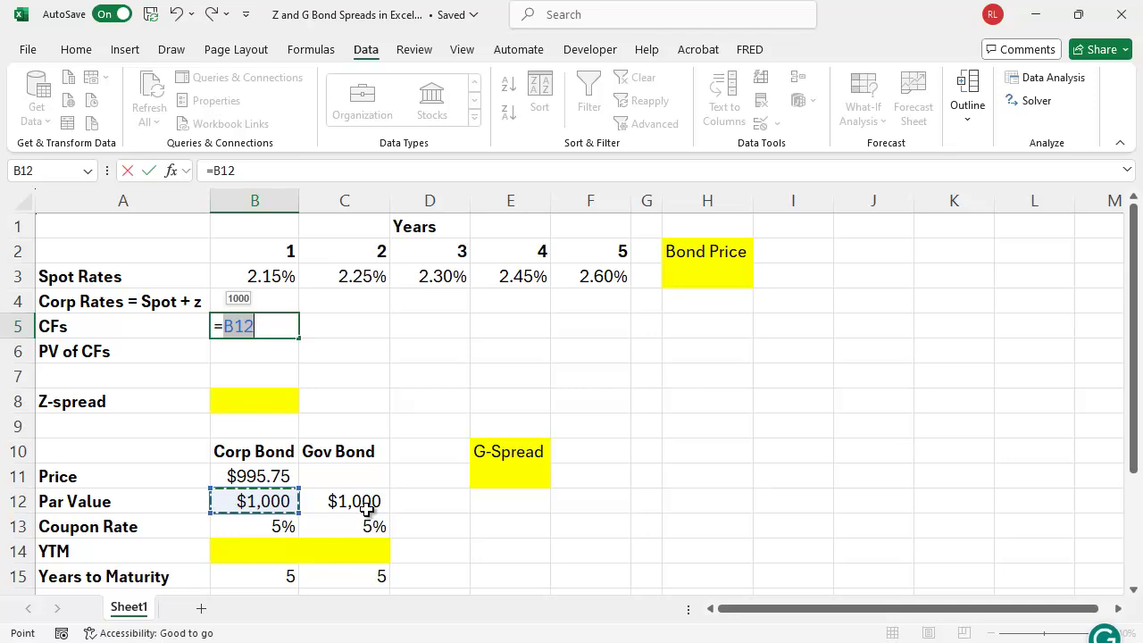
key("F4")
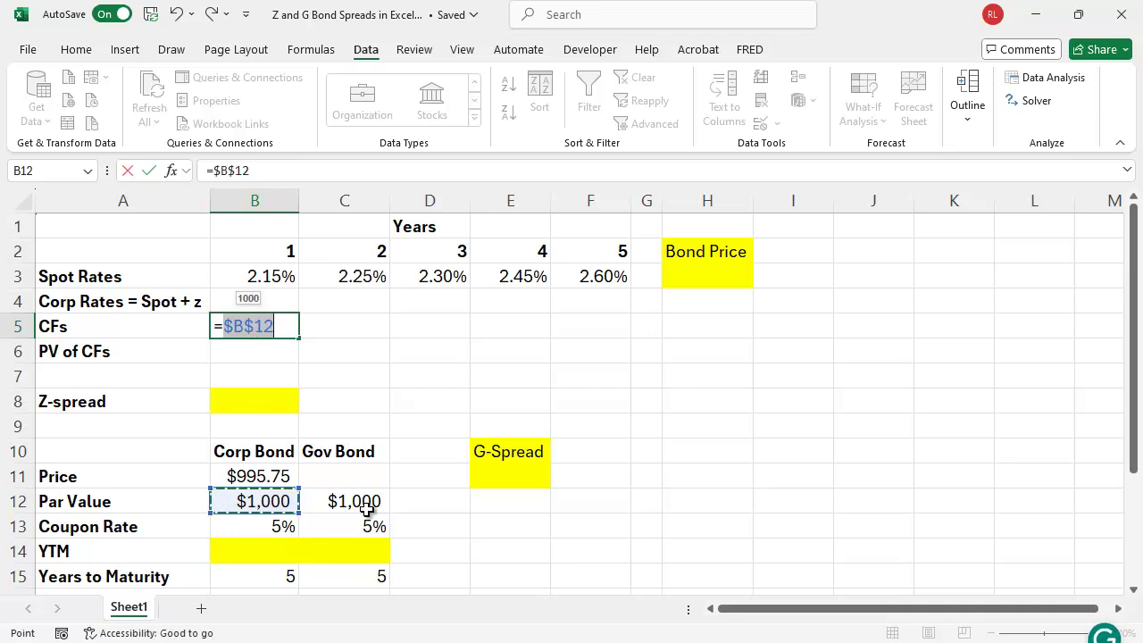
type("*")
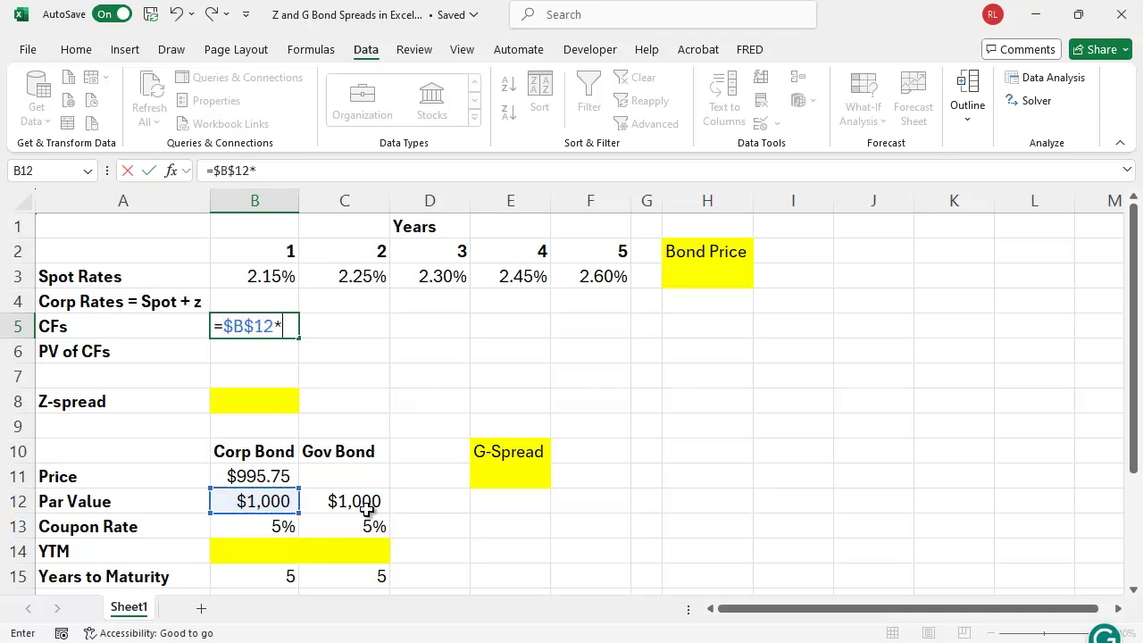
left_click(261, 530)
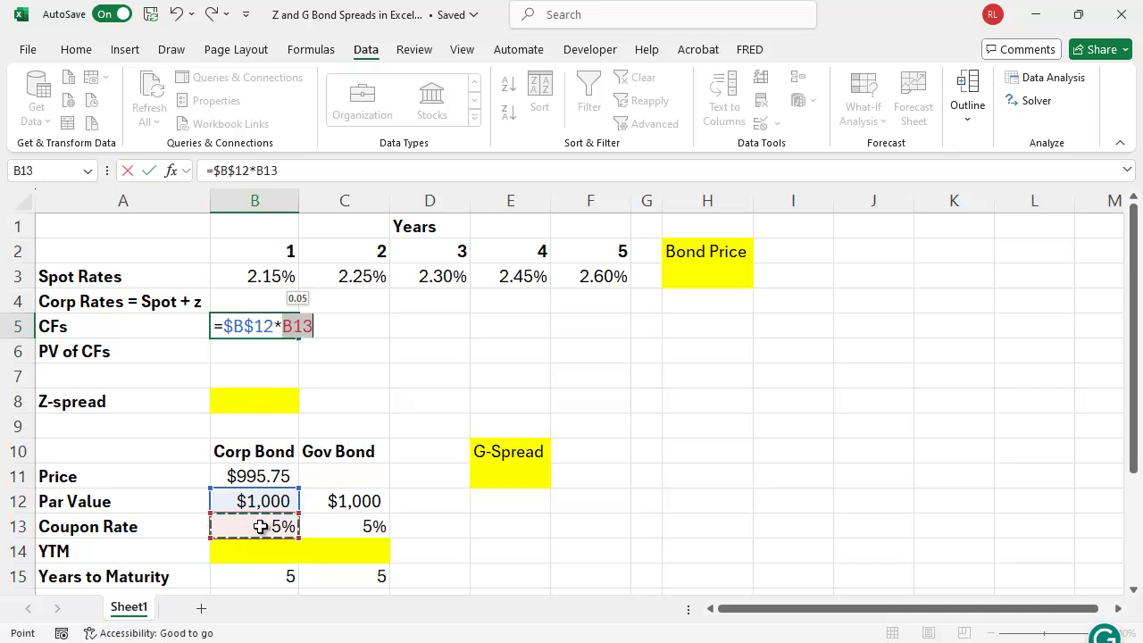
key("F4")
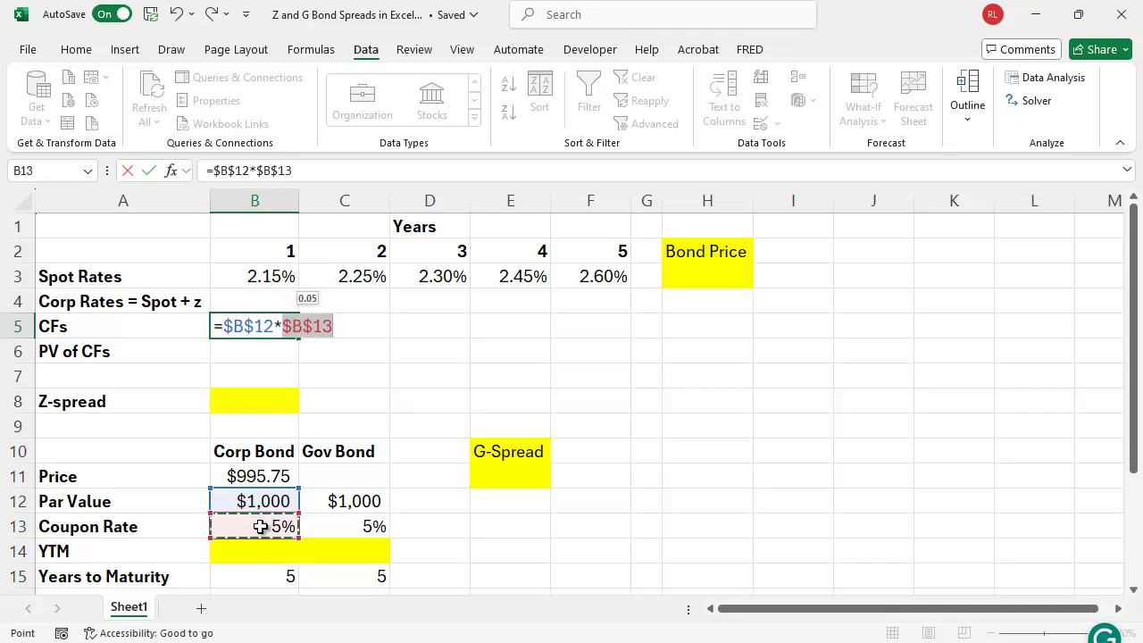
key("Return")
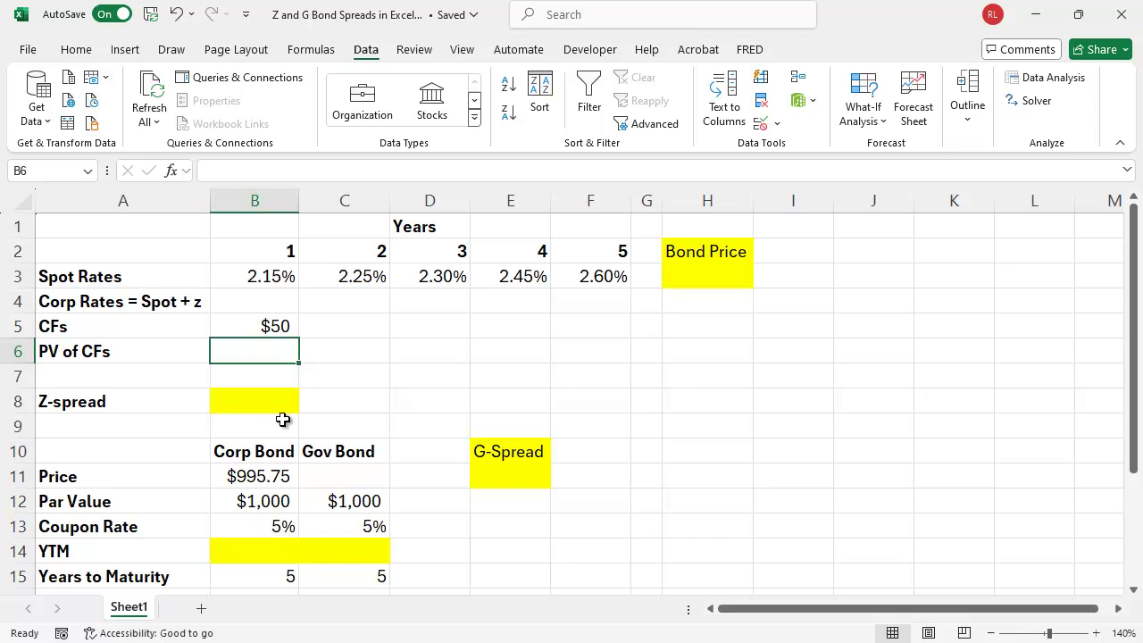
Step: Fill the cash flow formula across to F5 and add par value B12 to F5 for $1,050
left_click(289, 327)
left_click_drag(309, 339, 604, 340)
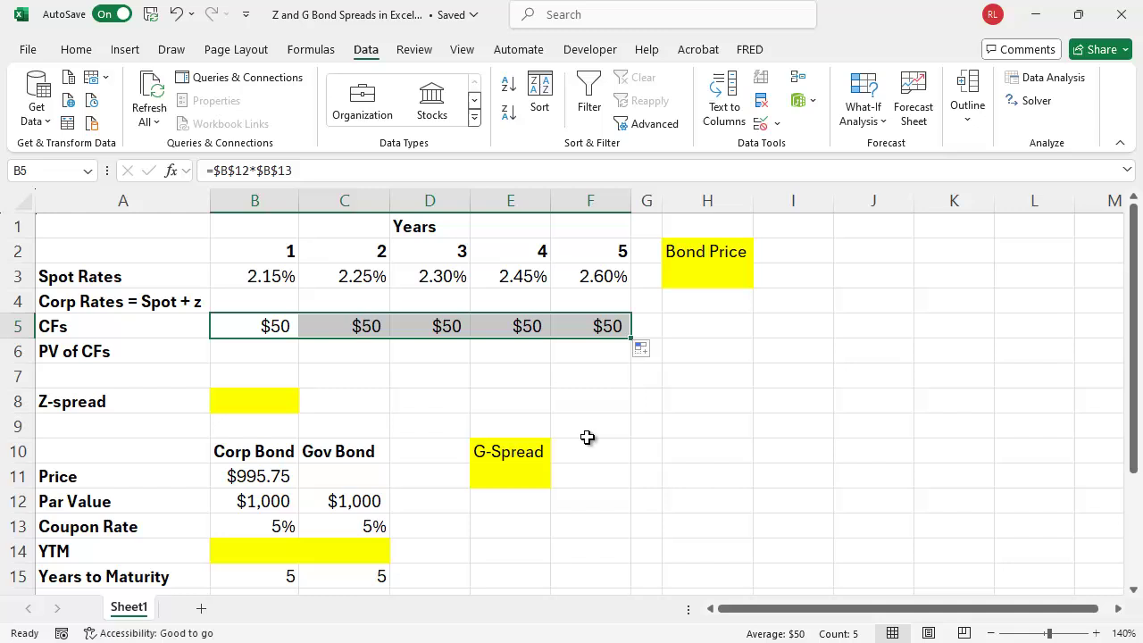
left_click(593, 327)
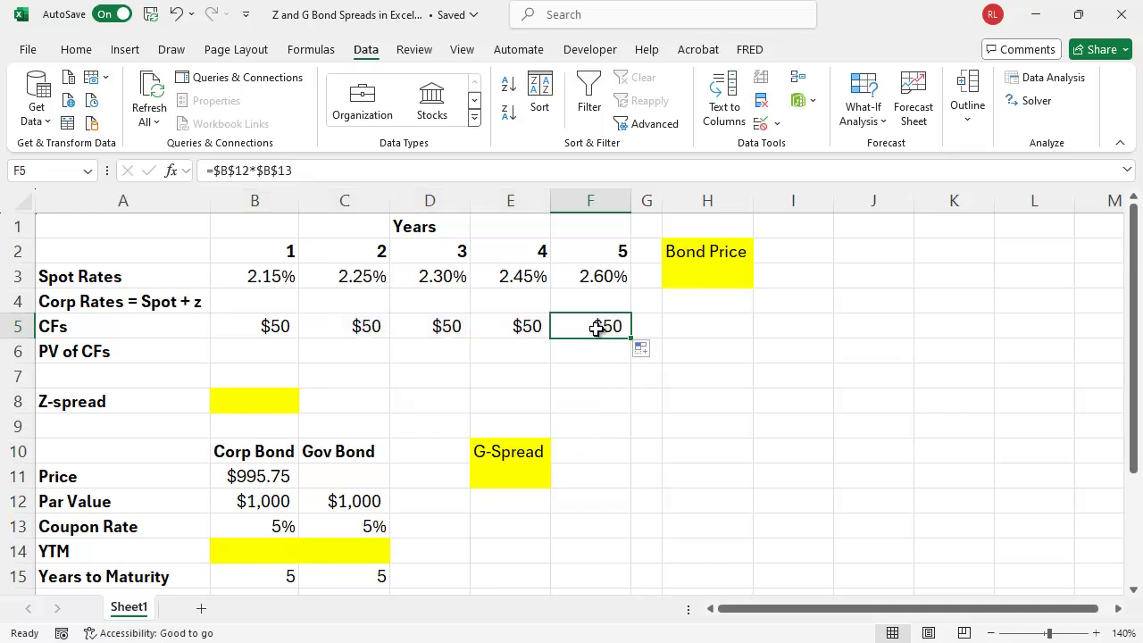
left_click(330, 172)
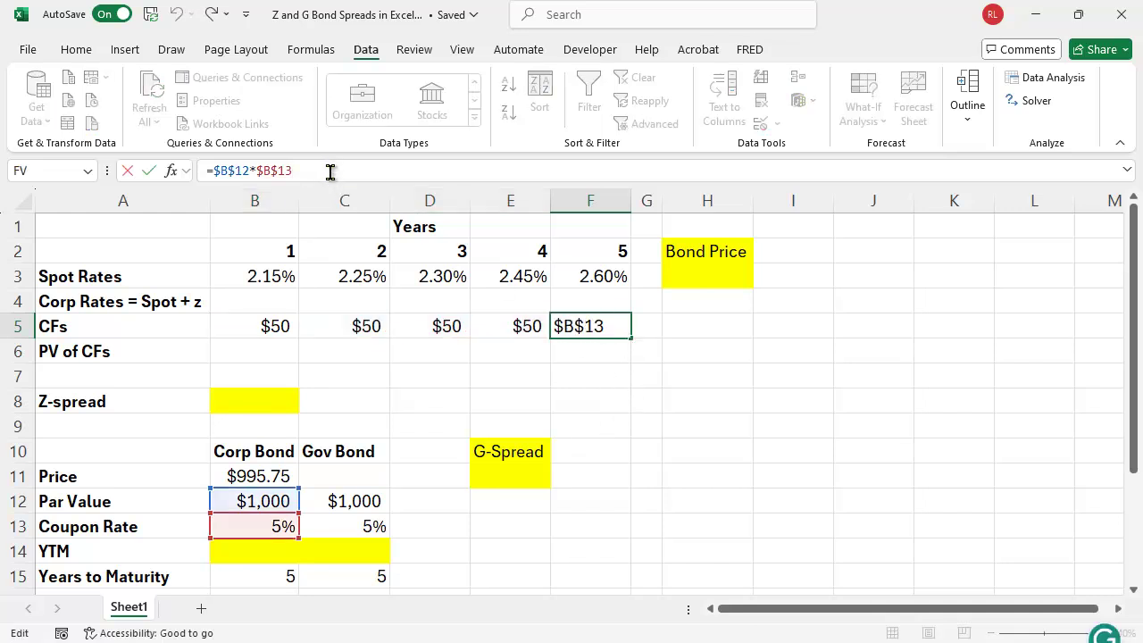
type("+")
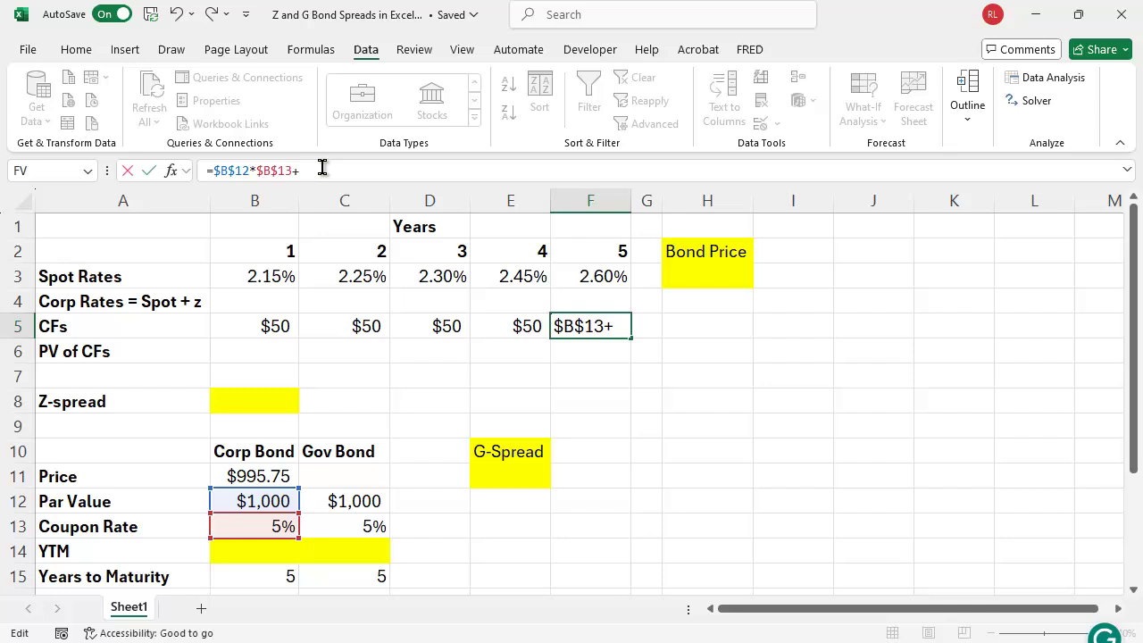
left_click(256, 501)
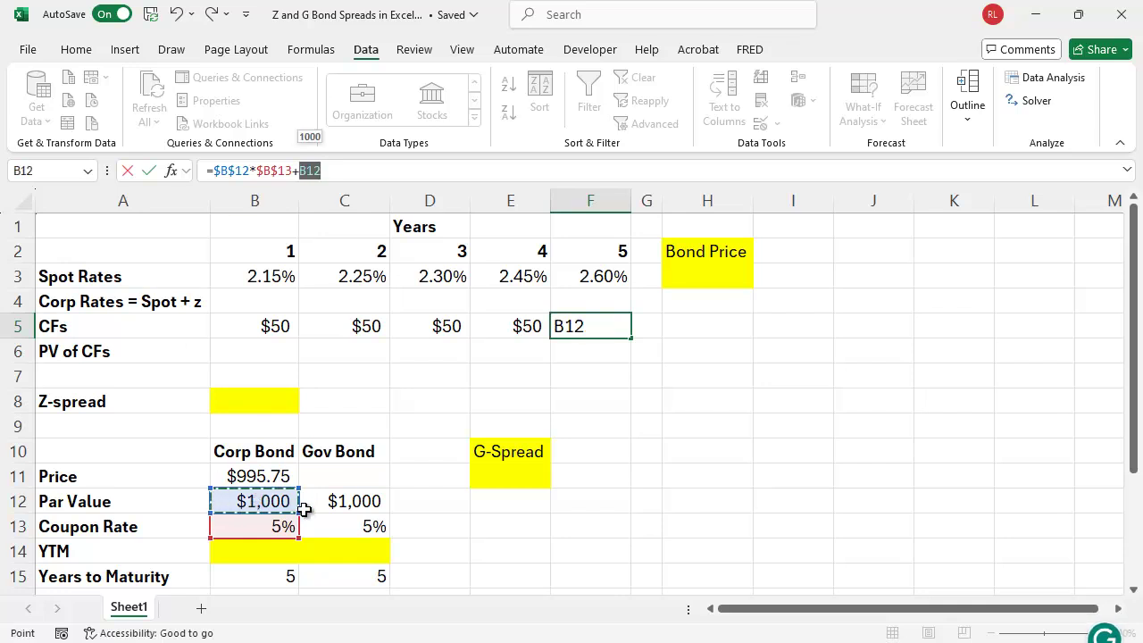
key("Return")
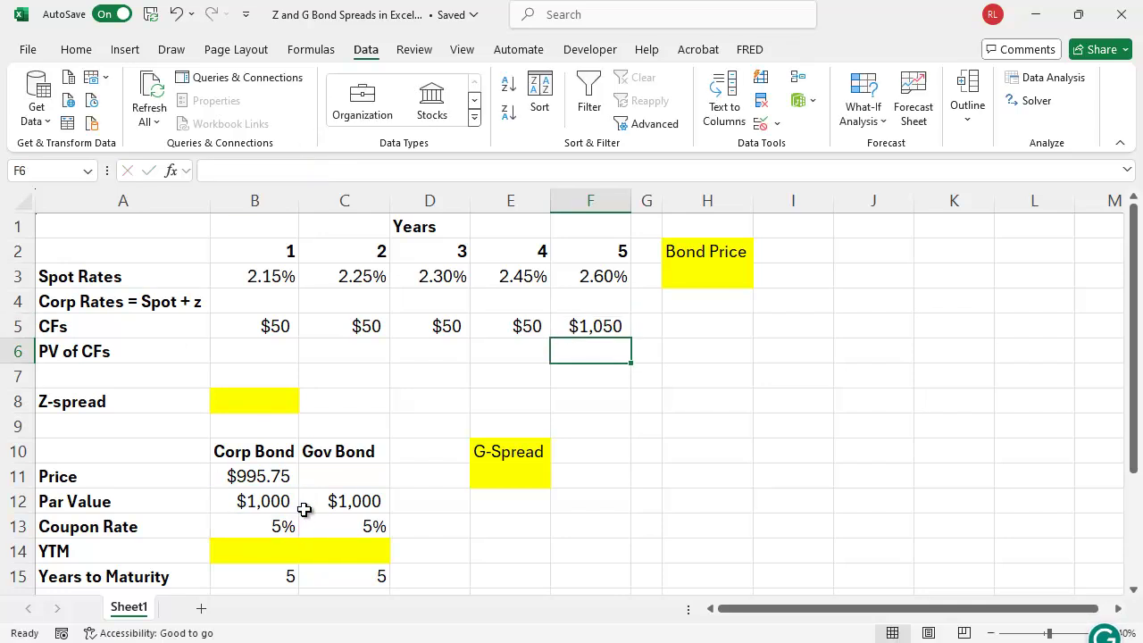
left_click(255, 351)
type("=")
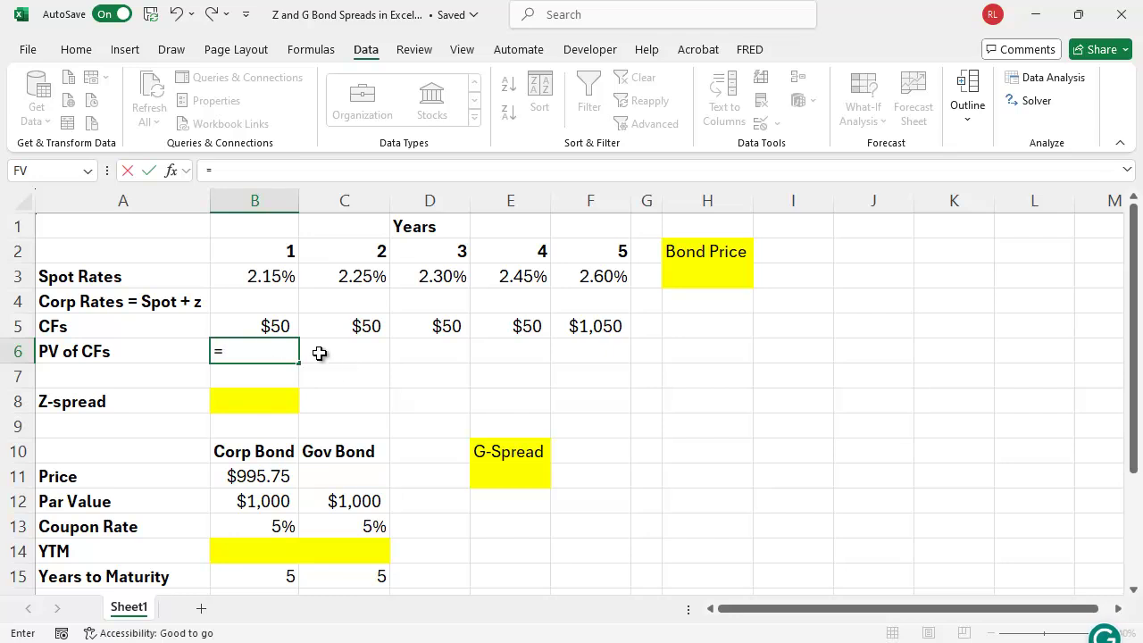
left_click(259, 327)
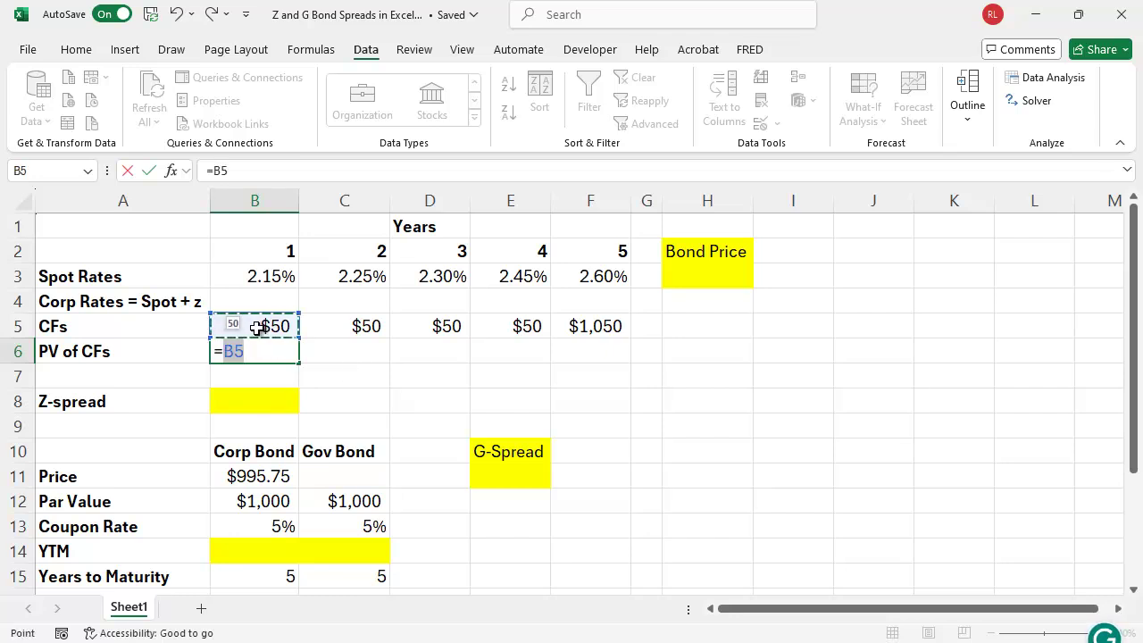
type("/")
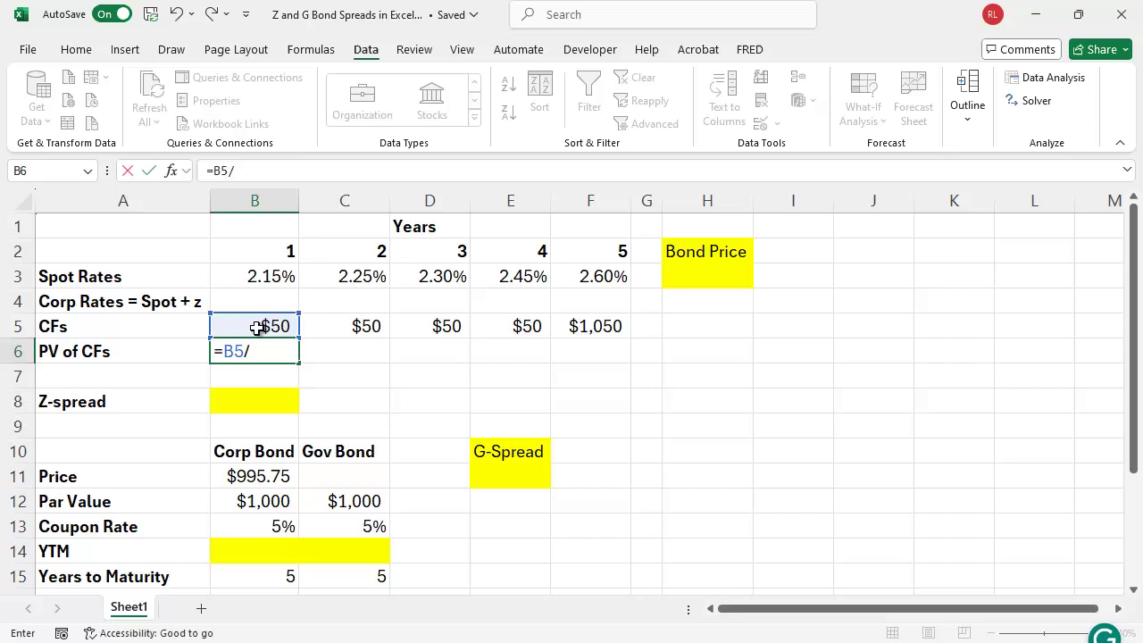
type("(1+")
left_click(243, 273)
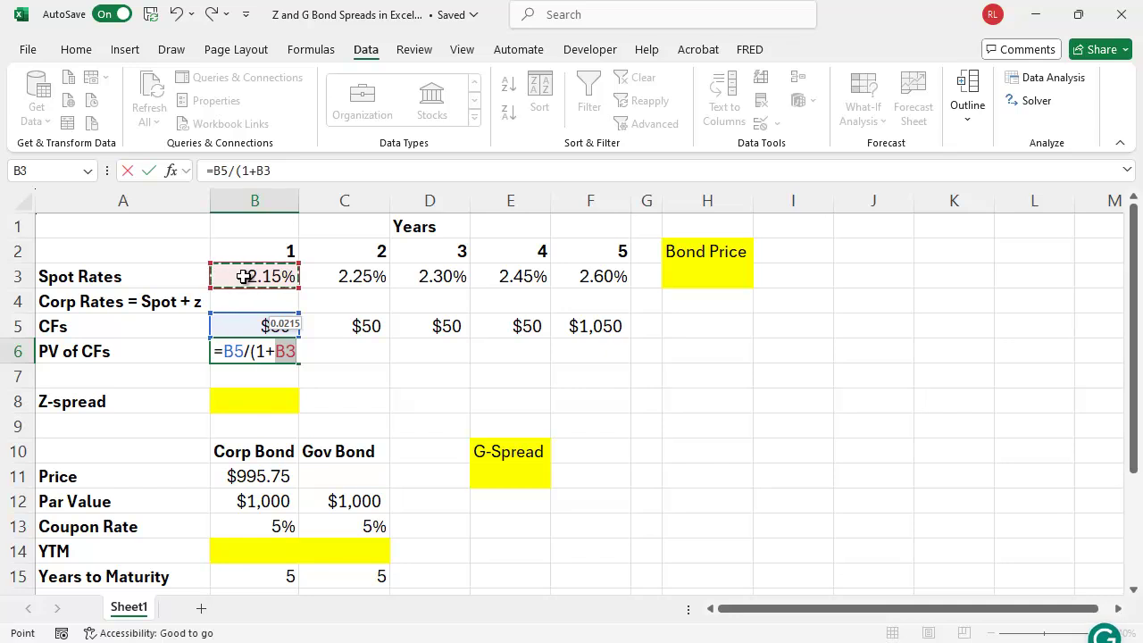
type(")^")
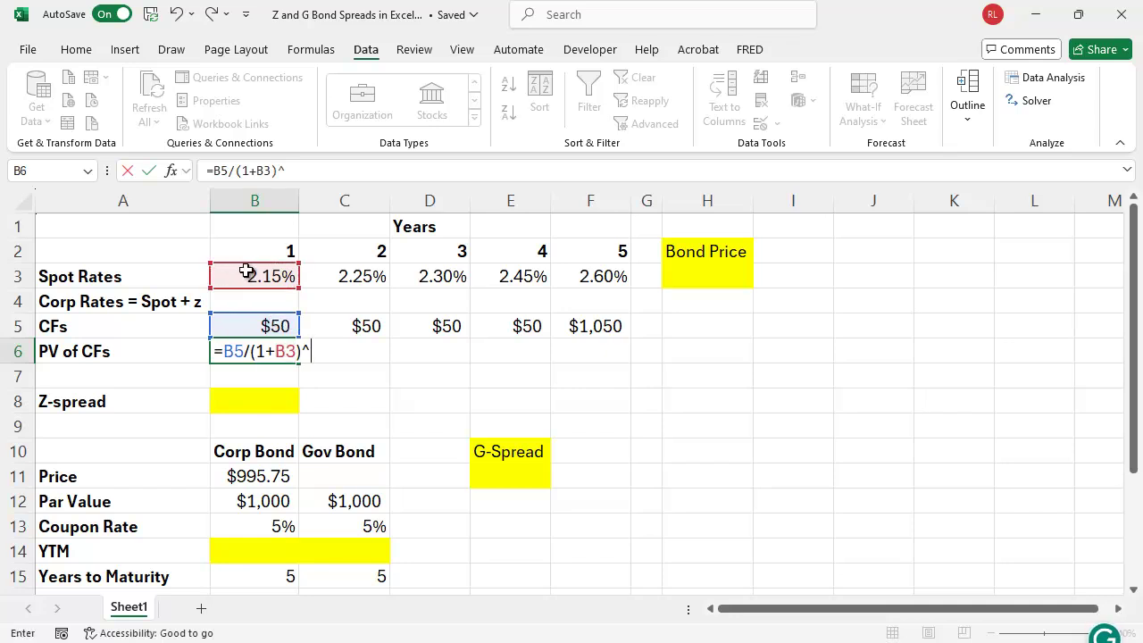
left_click(254, 249)
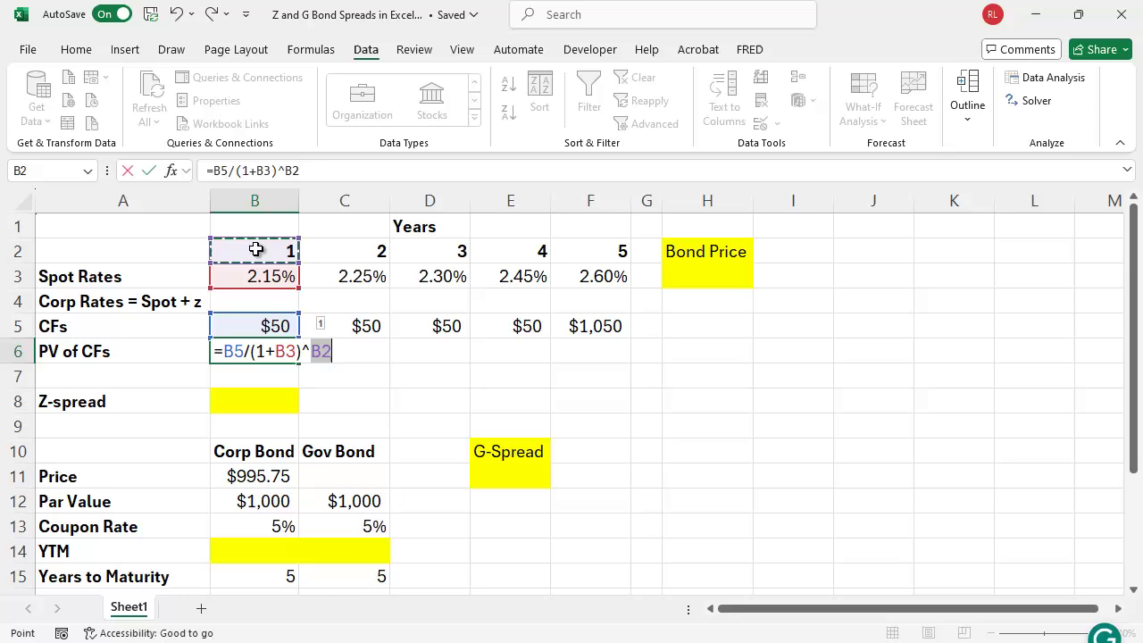
key("Return")
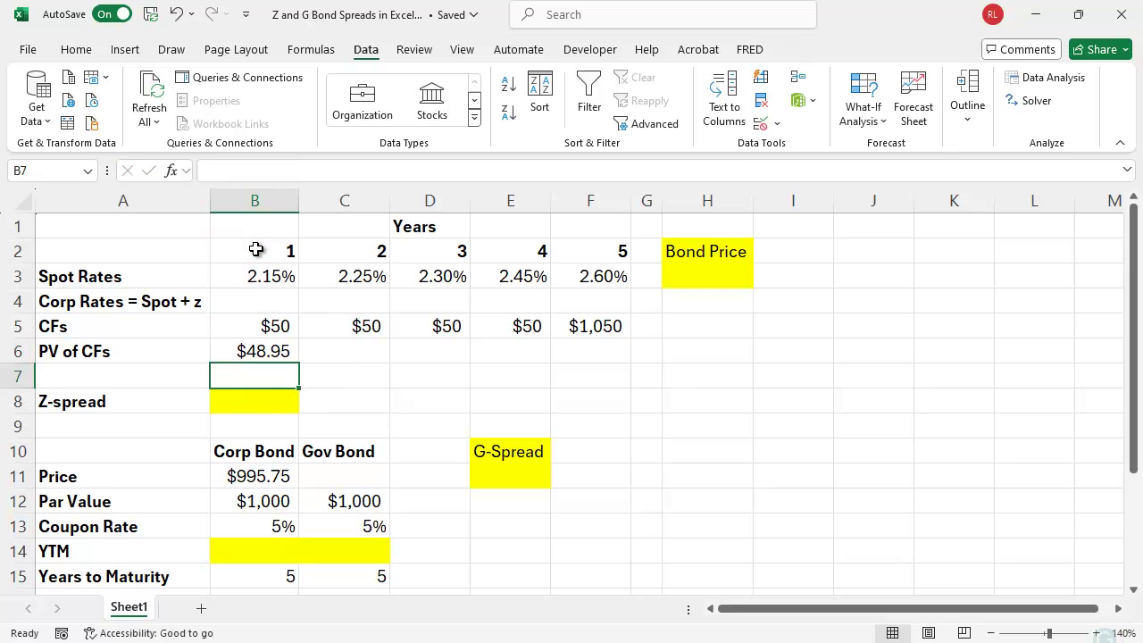
left_click(251, 347)
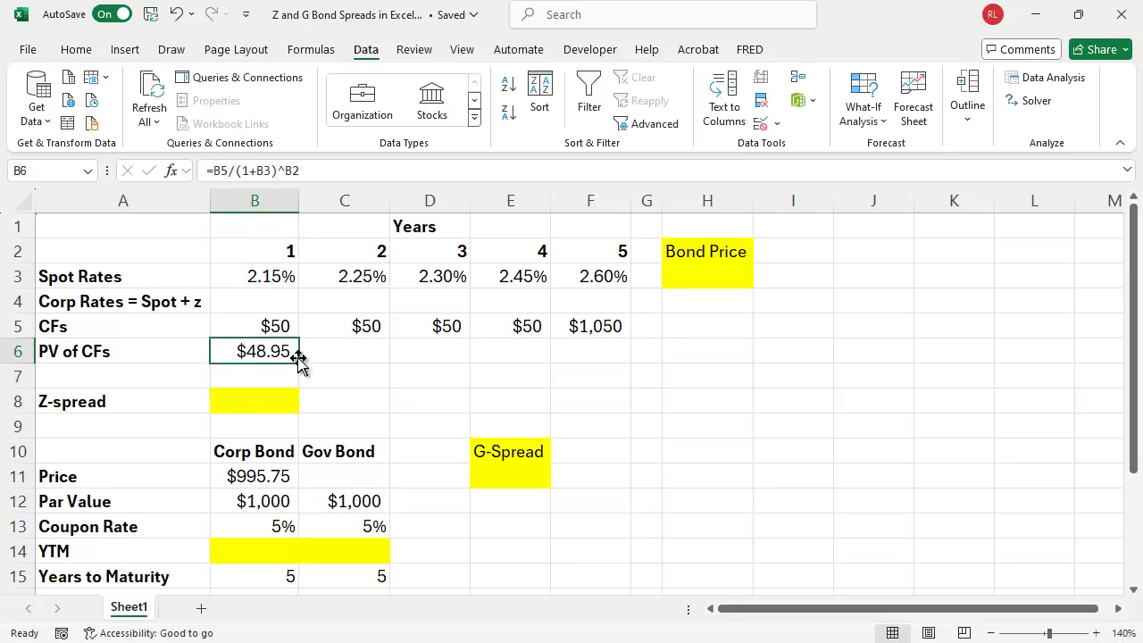
left_click_drag(299, 361, 613, 376)
left_click(661, 416)
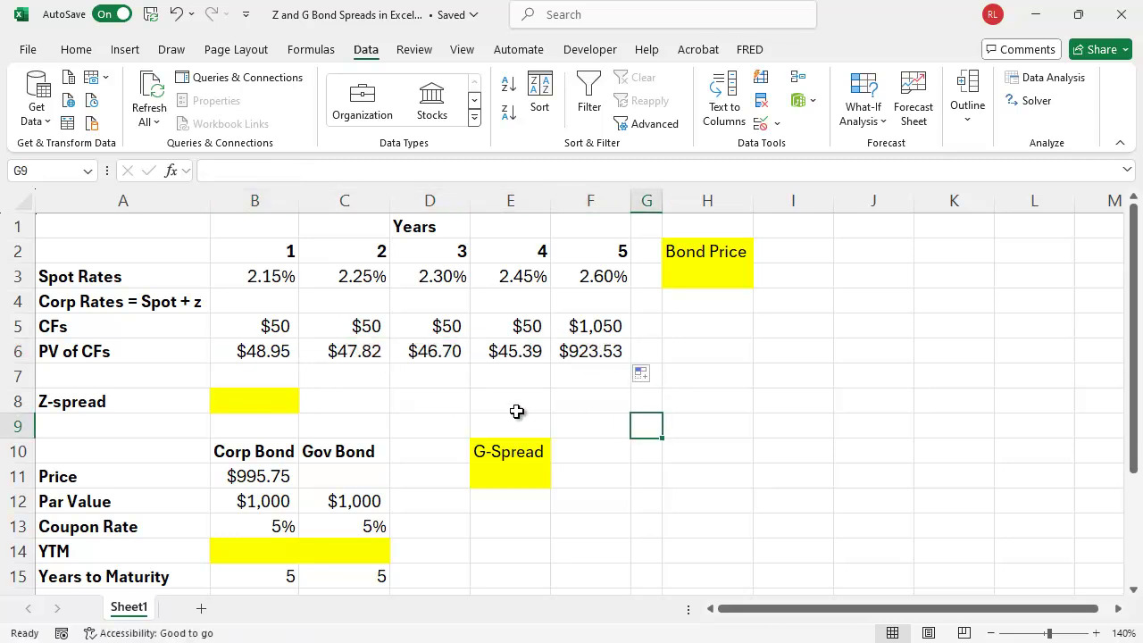
left_click(360, 353)
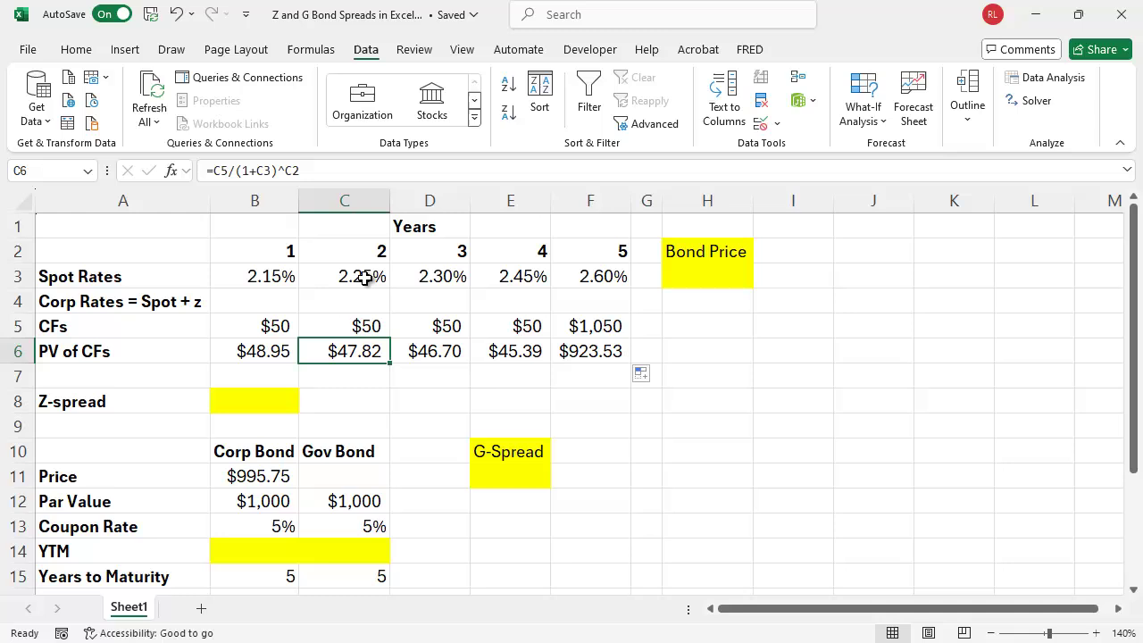
left_click(447, 351)
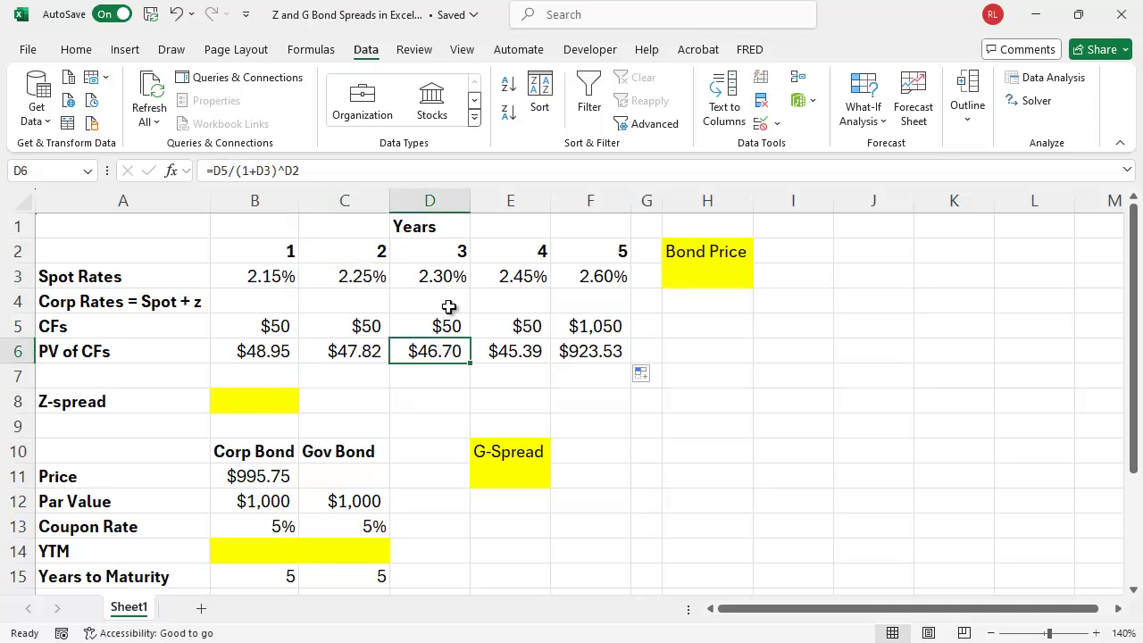
left_click(450, 278)
left_click(594, 357)
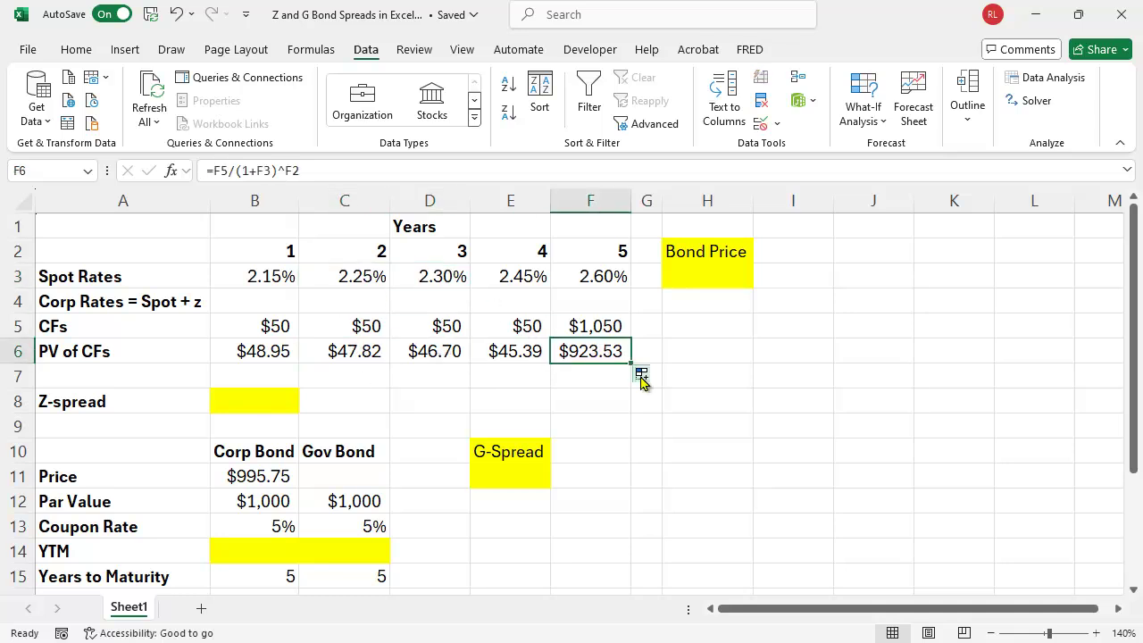
Step: Total the present values in H3 with =SUM(B6:F6) as the bond price
left_click(709, 275)
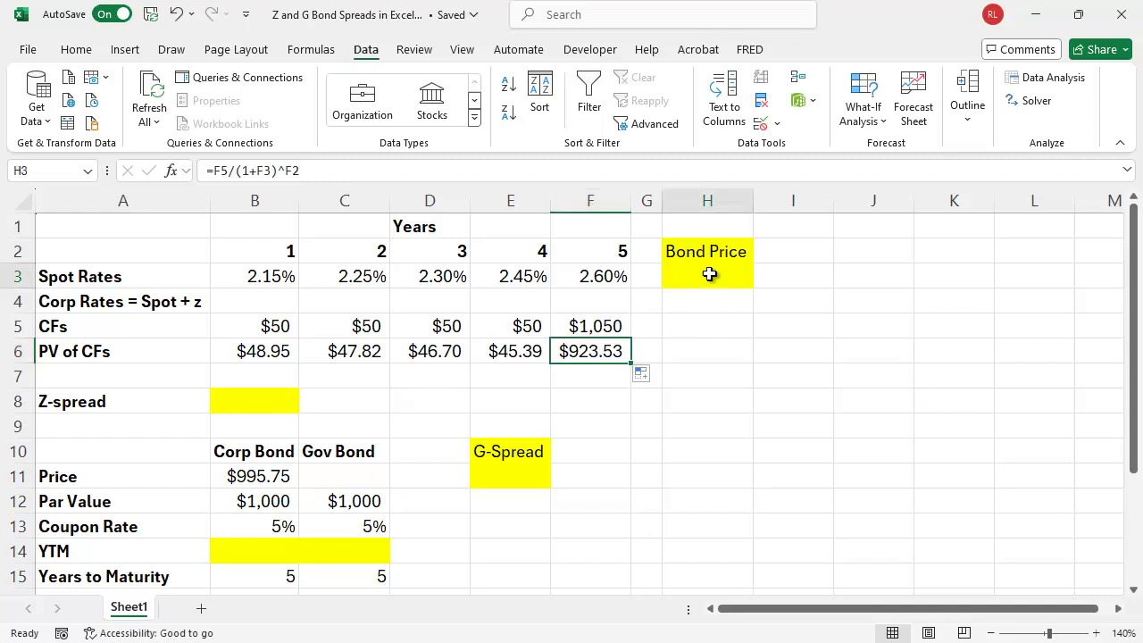
type("=")
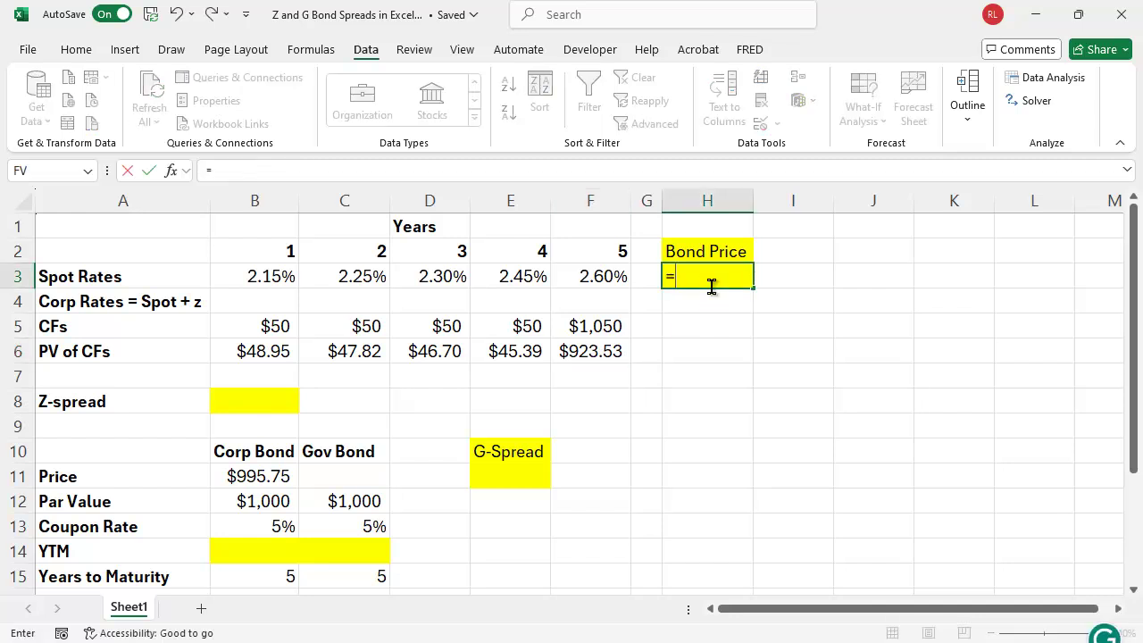
type("sum(")
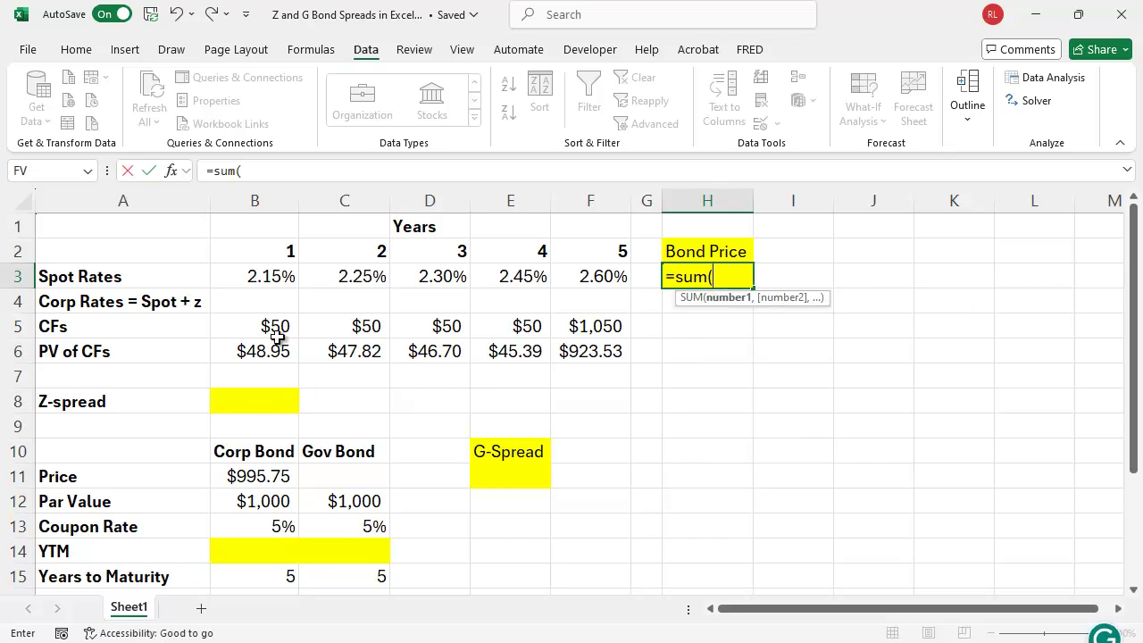
left_click_drag(259, 348, 587, 357)
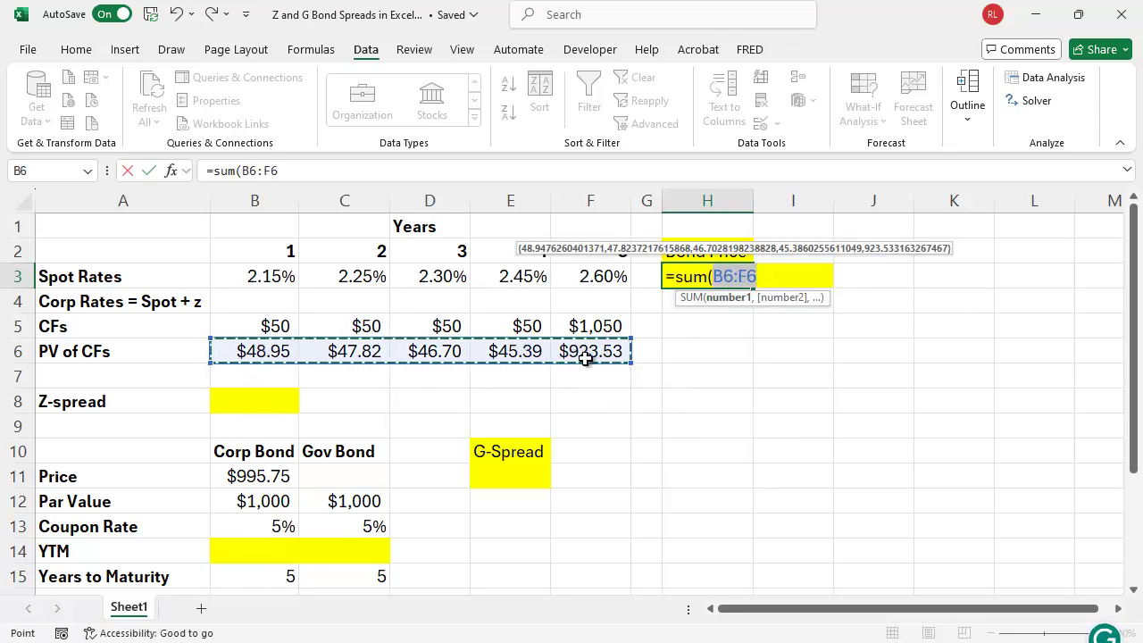
type(")")
key("Return")
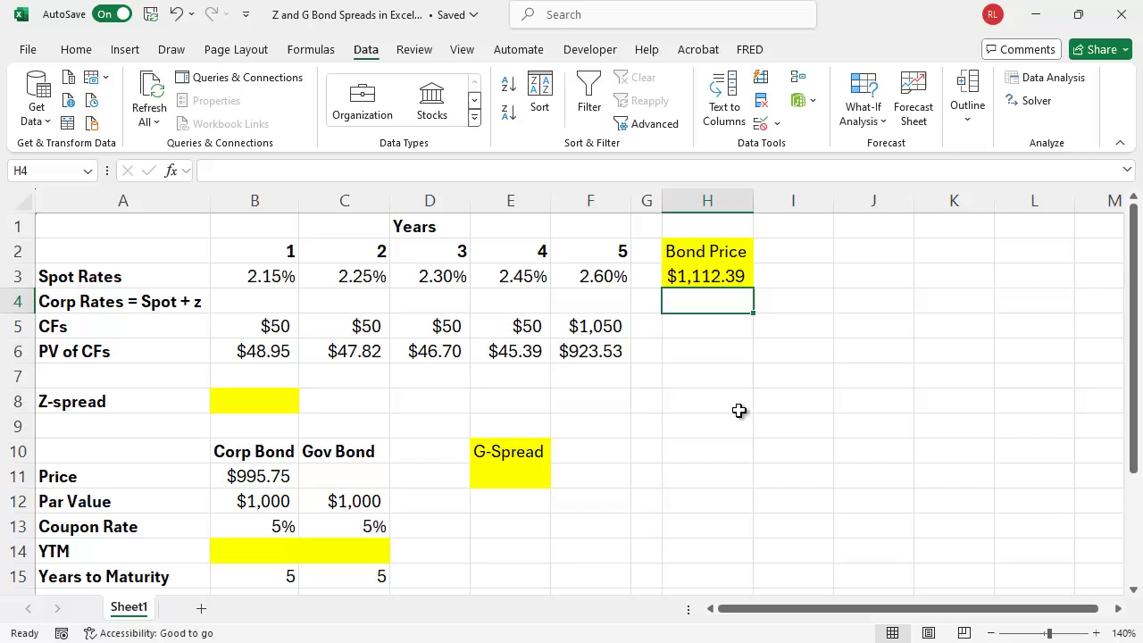
Step: Enter $1,112.39 as the Gov Bond price in C11
left_click(331, 477)
type("$")
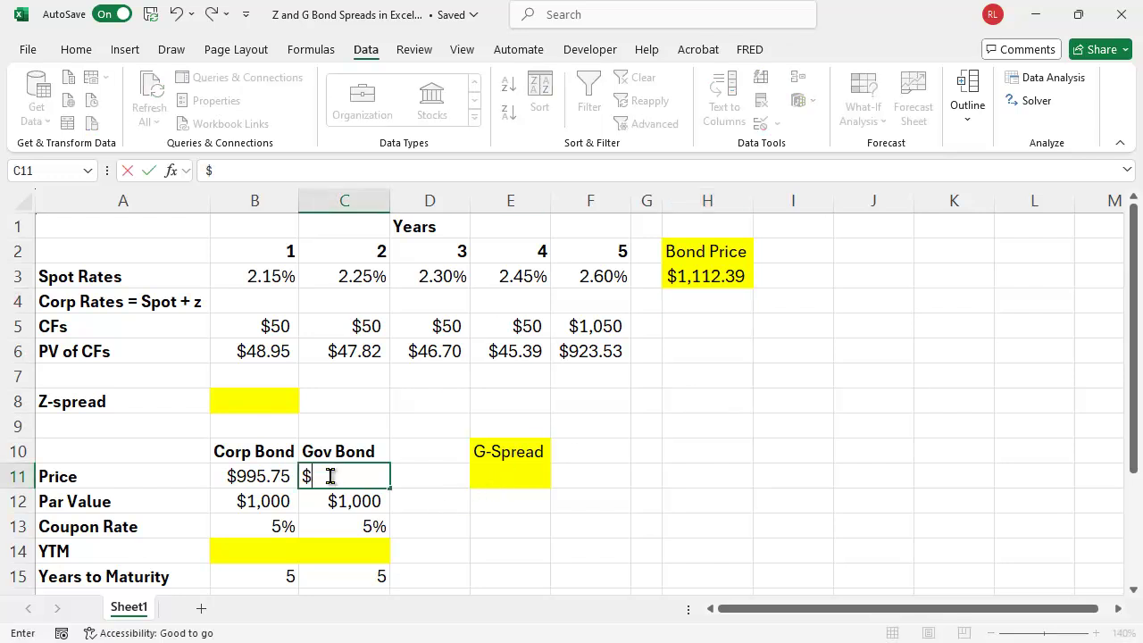
type("1,11")
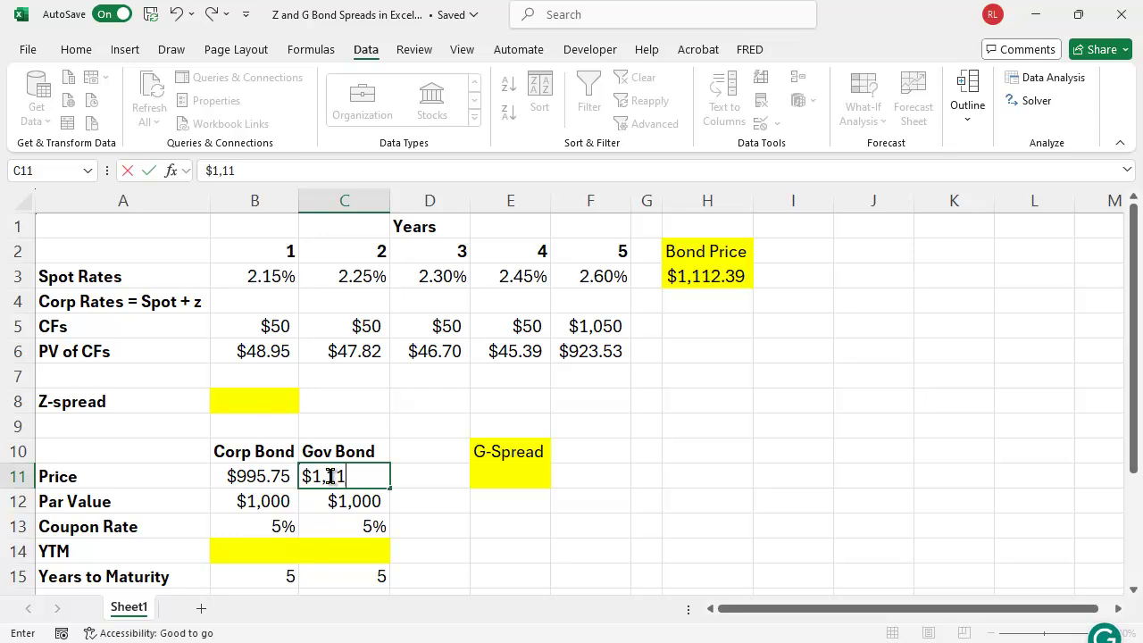
type("2.39")
key("Return")
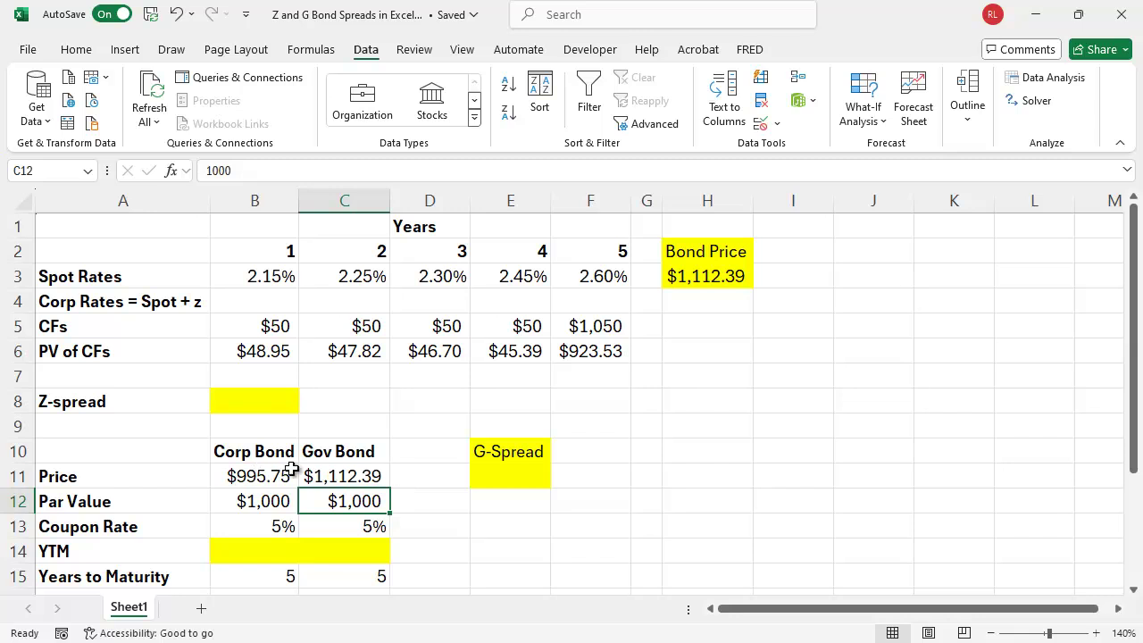
scroll(415, 472, "down", 1)
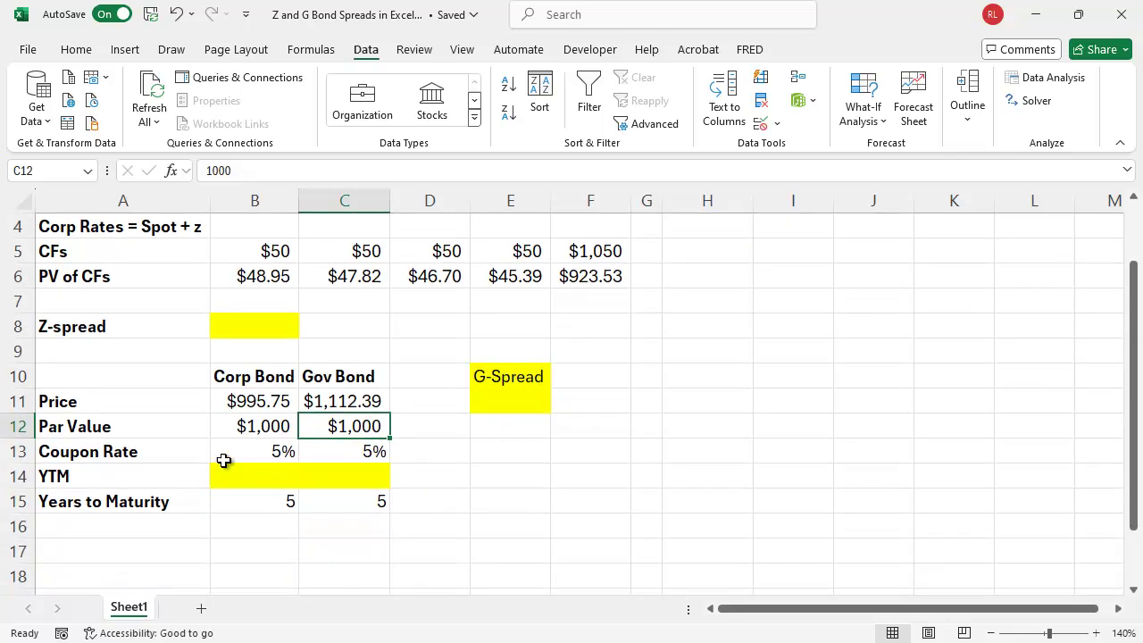
Step: Enter =RATE(5,50,-B11,1000) in B14 for a 5.10% Corp Bond YTM
left_click(259, 476)
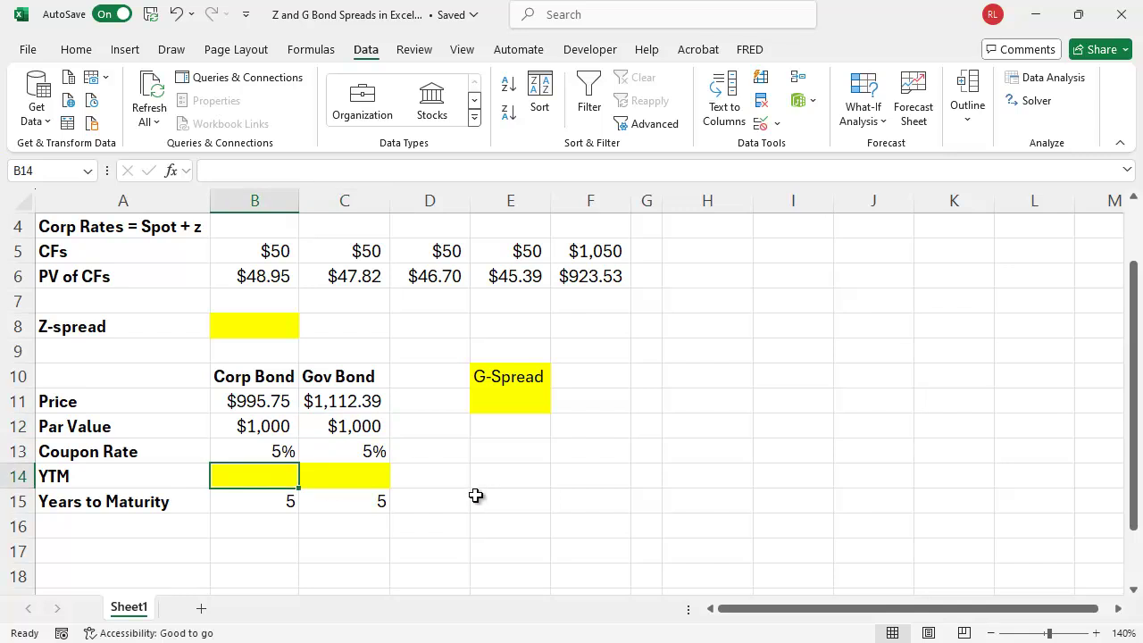
type("=")
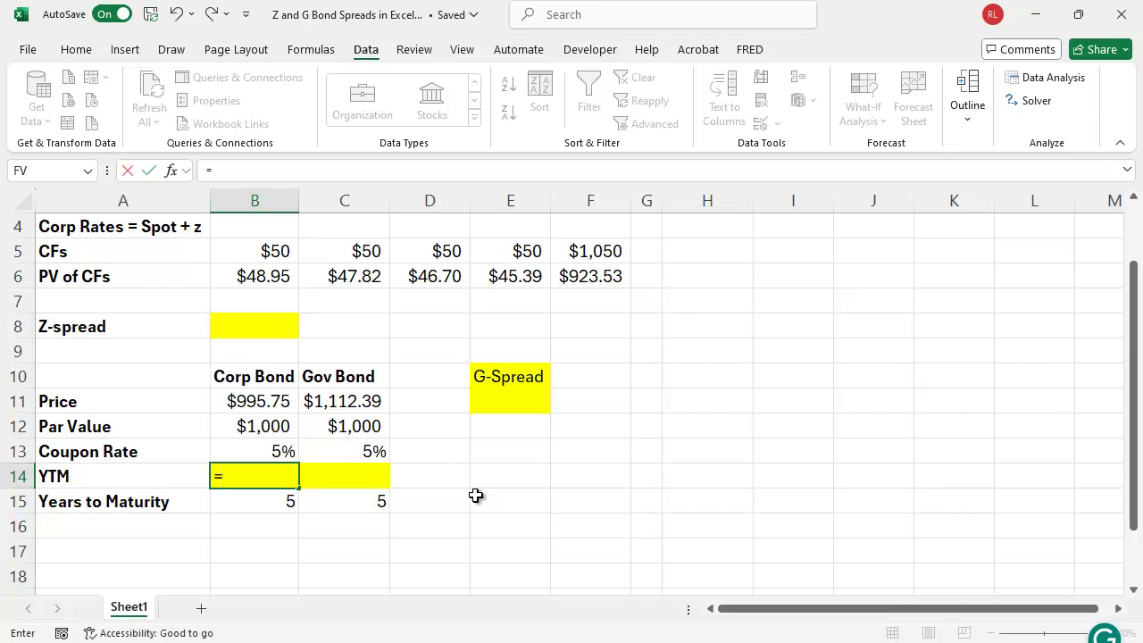
type("rate(")
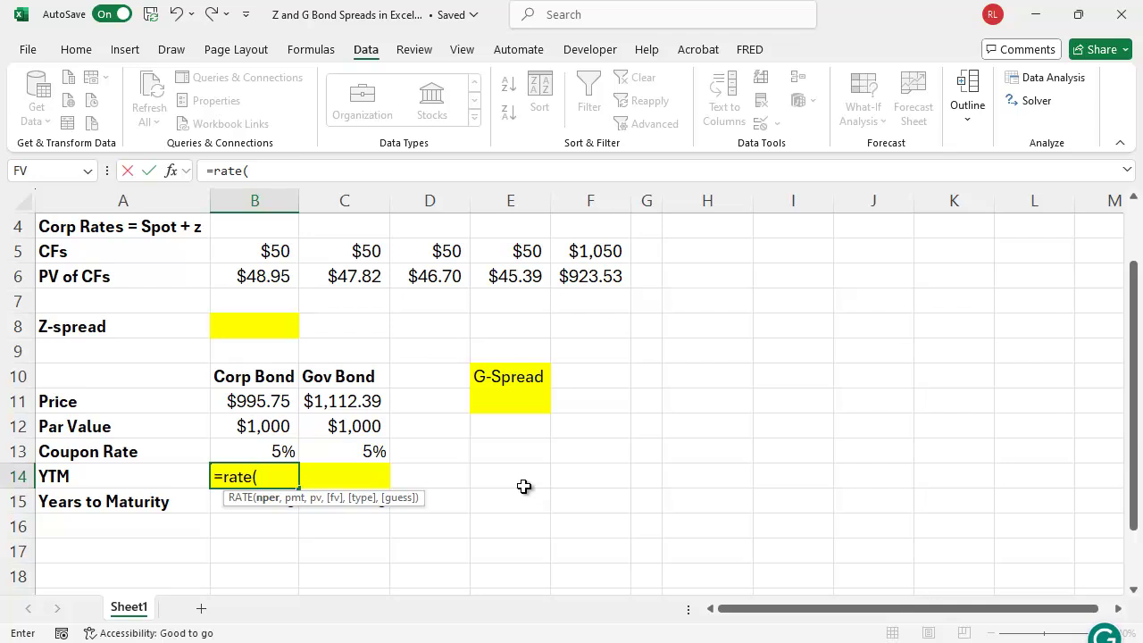
type("5,")
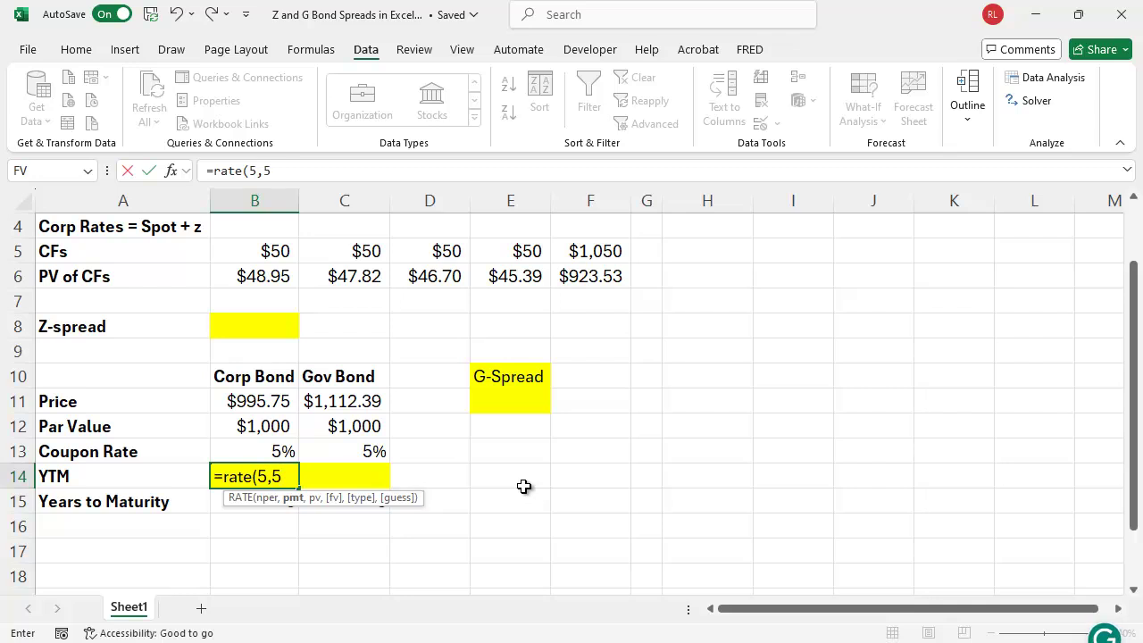
type("50,")
scroll(536, 473, "up", 1)
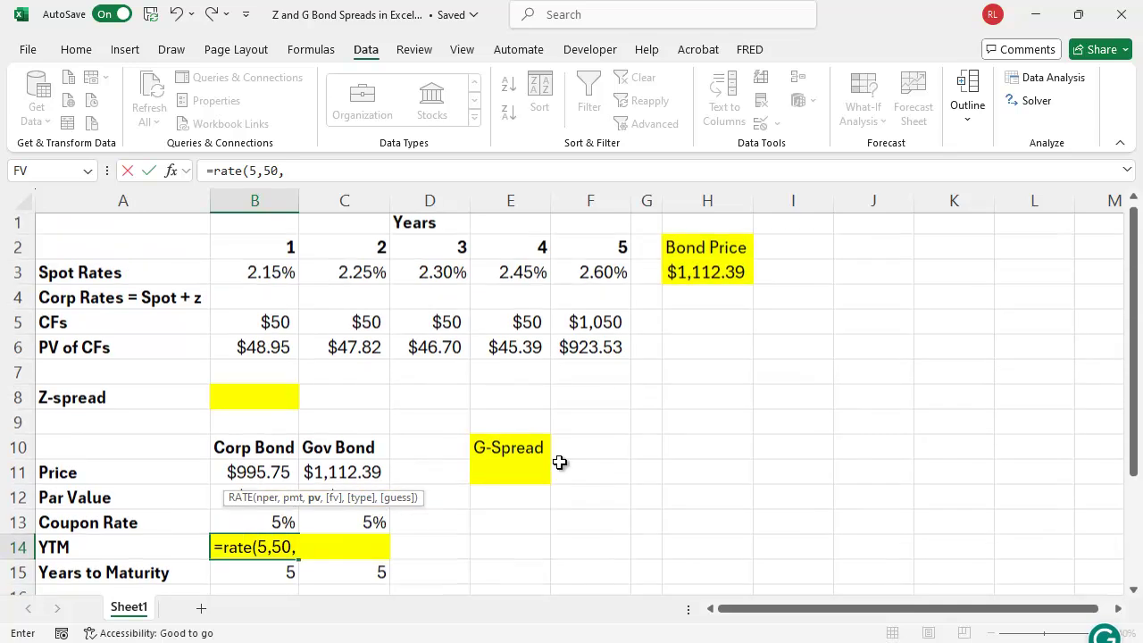
scroll(527, 451, "down", 1)
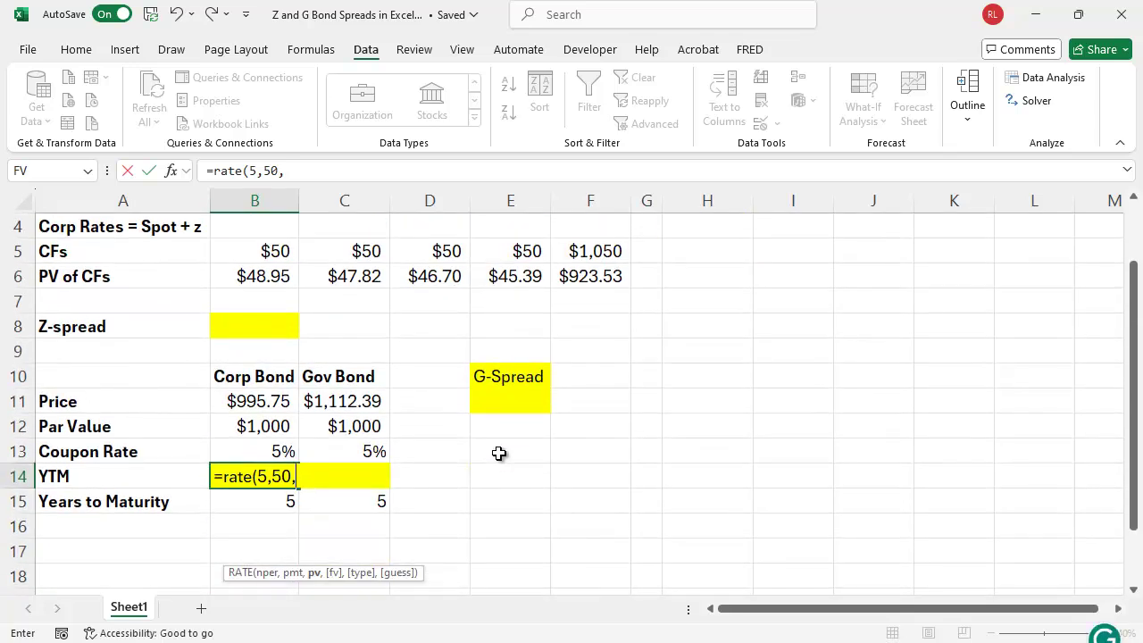
type("-")
scroll(498, 453, "up", 1)
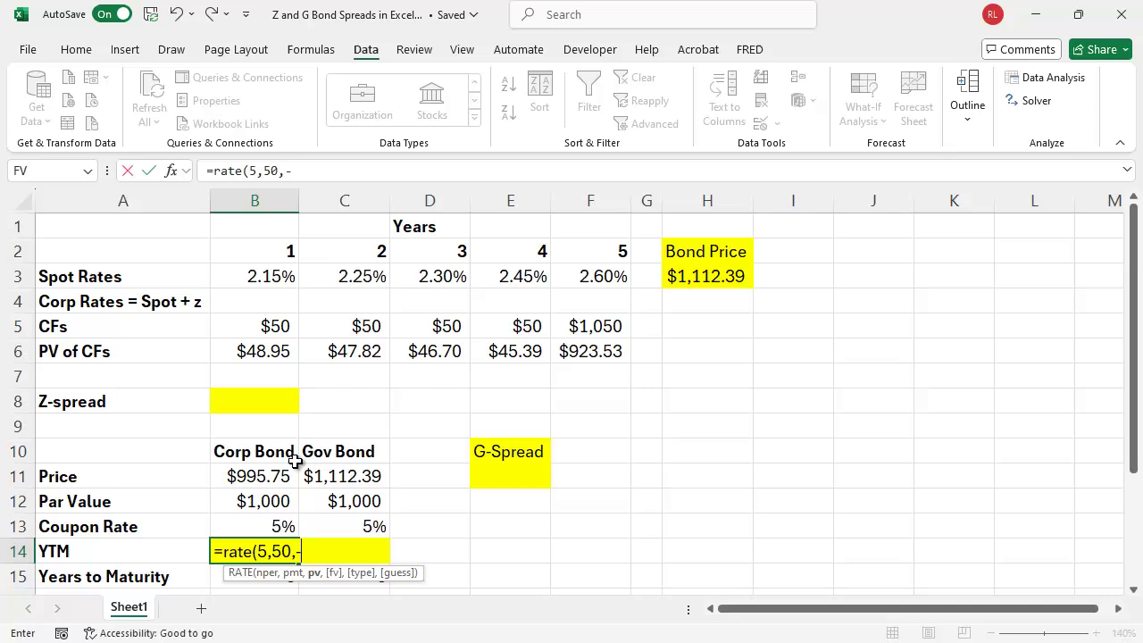
left_click(266, 477)
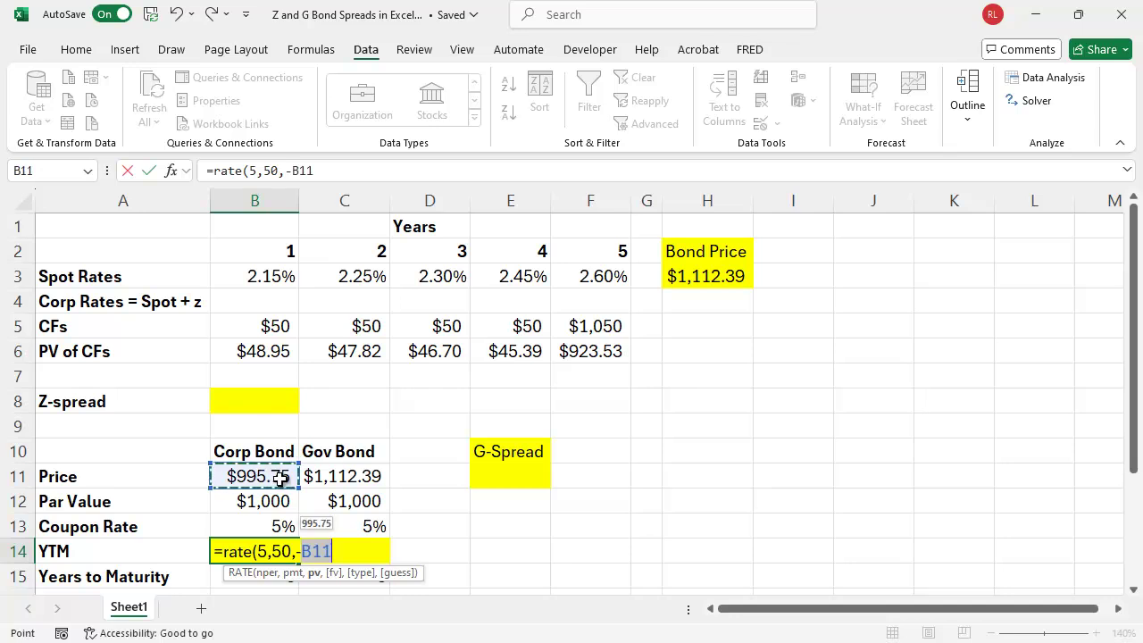
type(",")
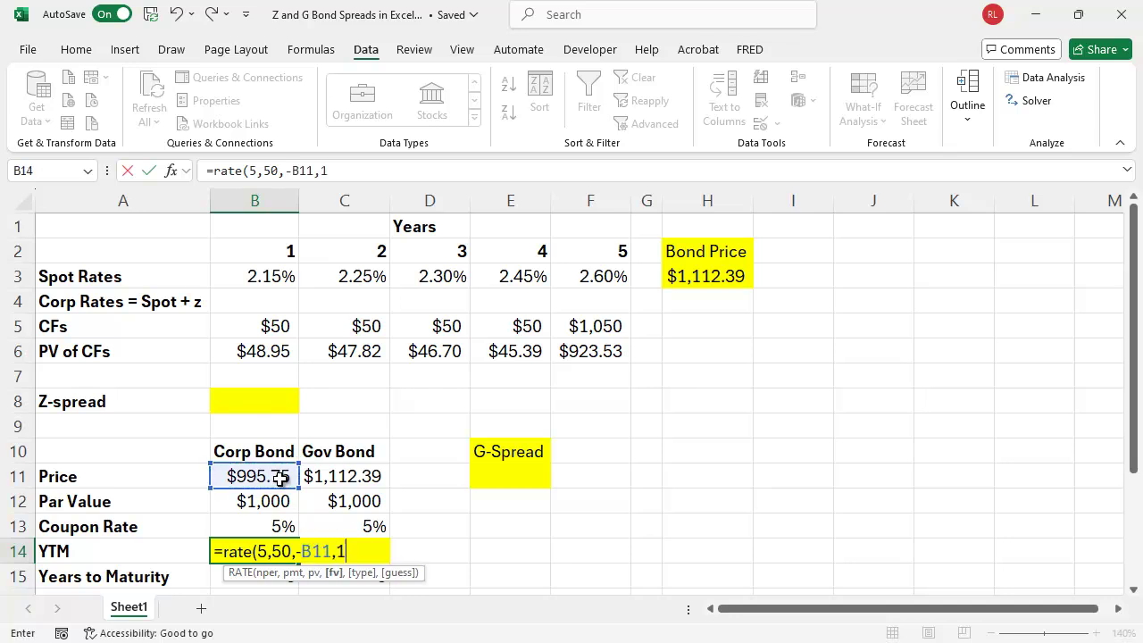
type("1000)")
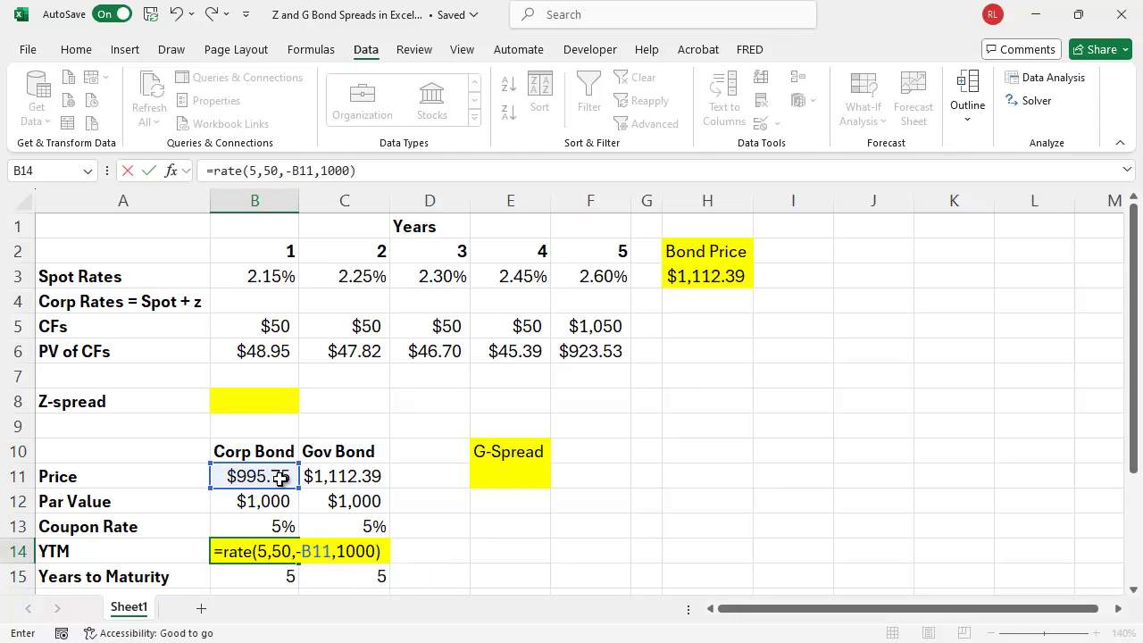
key("Return")
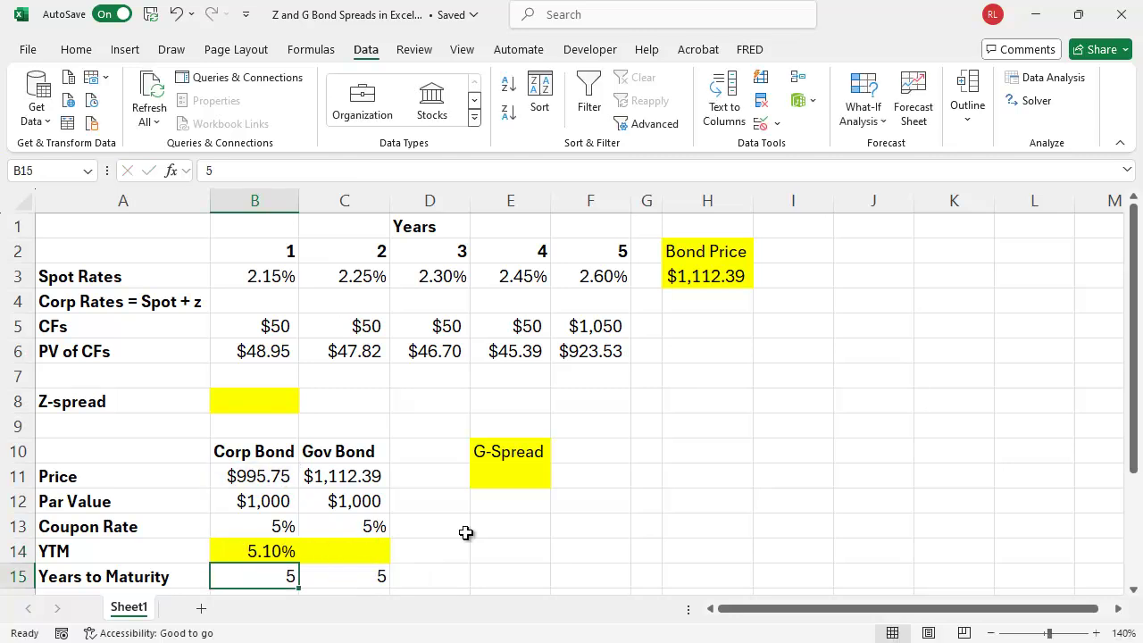
Step: Copy the YTM formula to C14, giving a 2.58% Gov Bond YTM
scroll(490, 534, "down", 1)
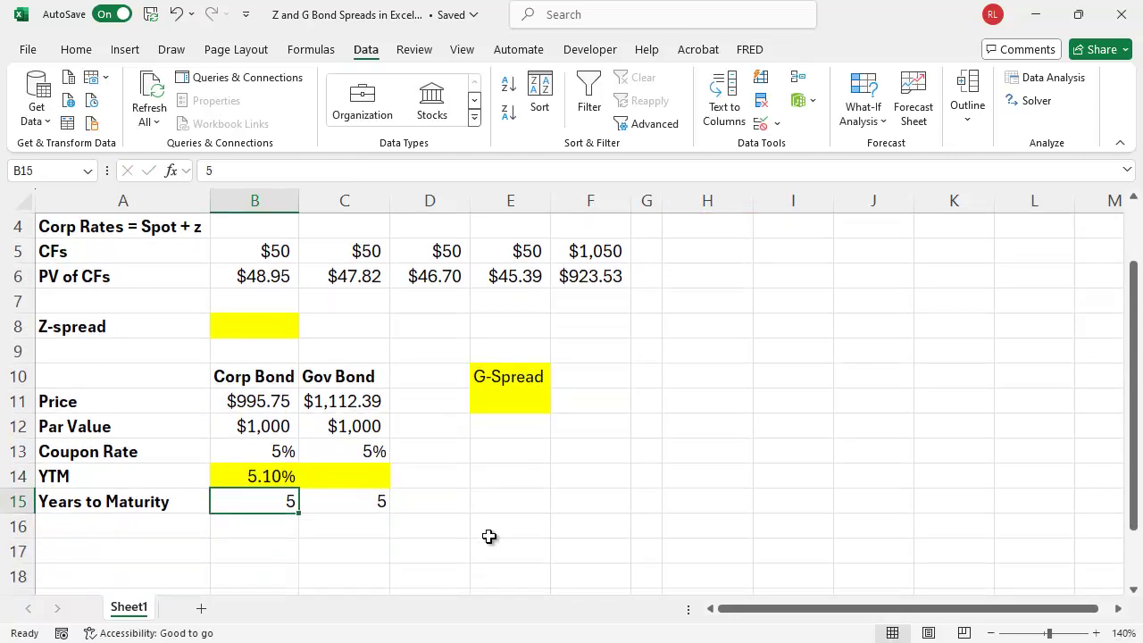
left_click(269, 476)
left_click_drag(298, 483, 371, 492)
left_click(536, 509)
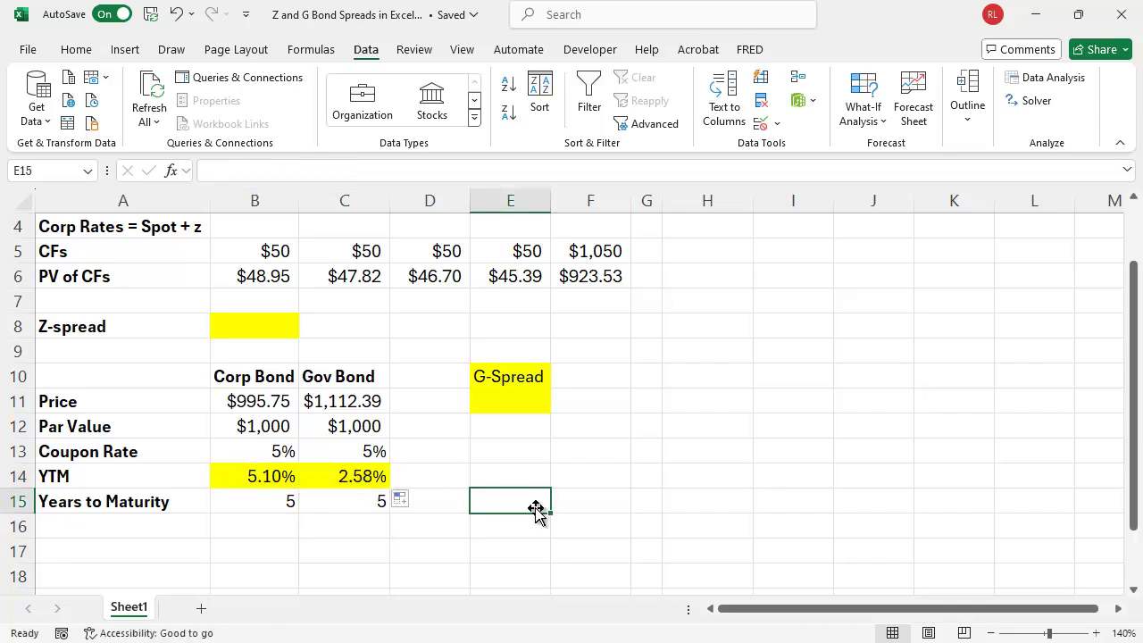
left_click(360, 476)
left_click(612, 507)
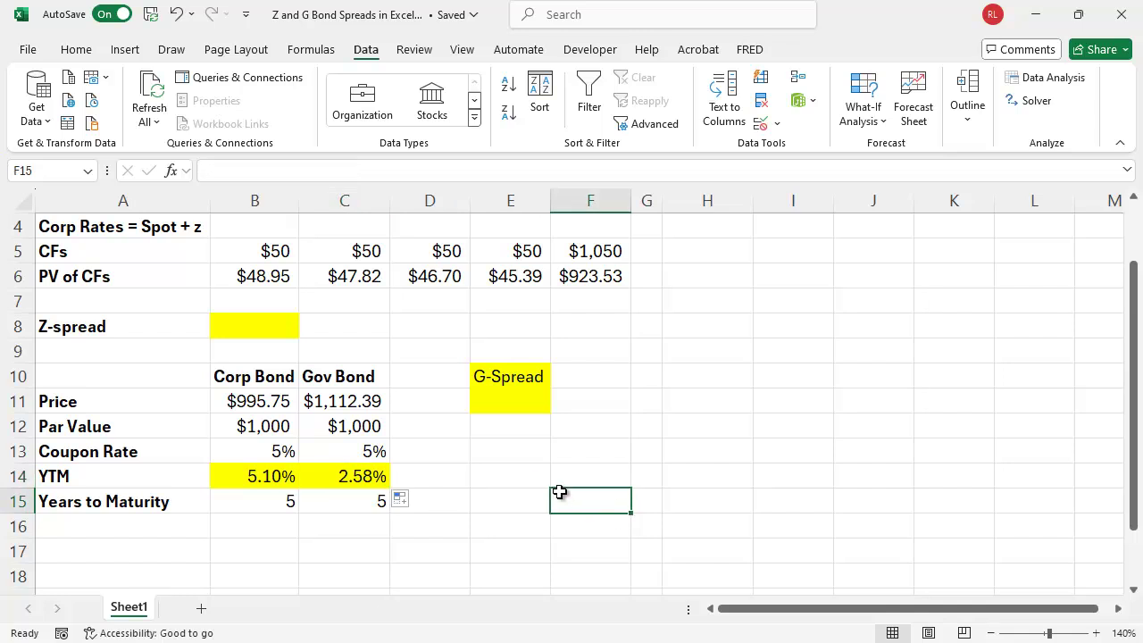
scroll(559, 496, "up", 1)
scroll(556, 500, "down", 1)
Step: Enter =B14-C14 in E11 to get a 2.5229% G-Spread
left_click(508, 400)
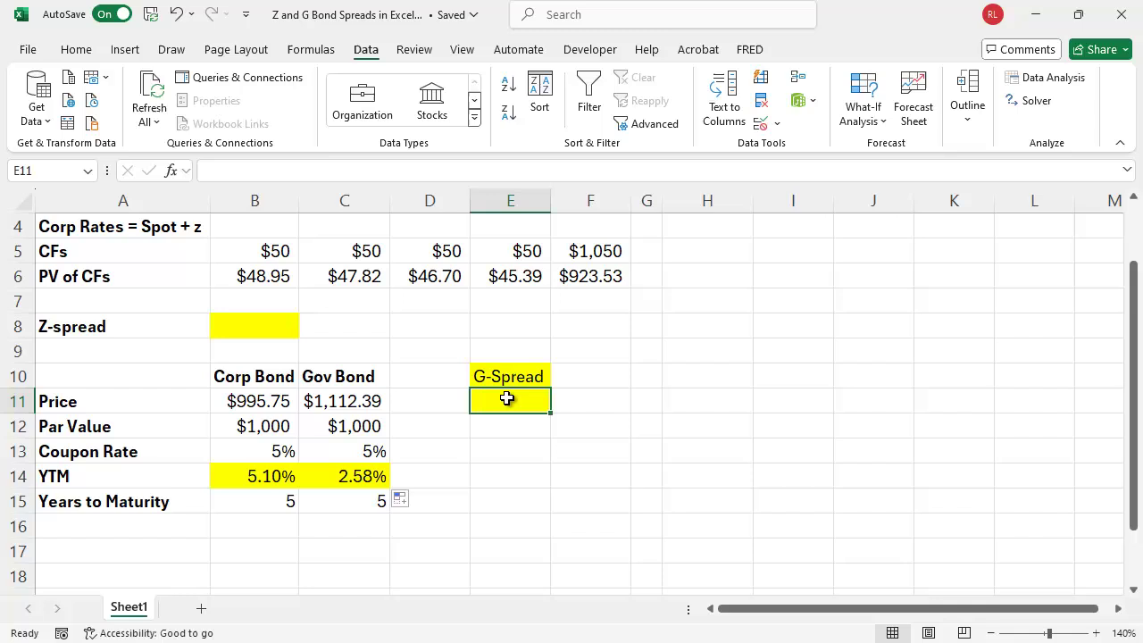
type("=")
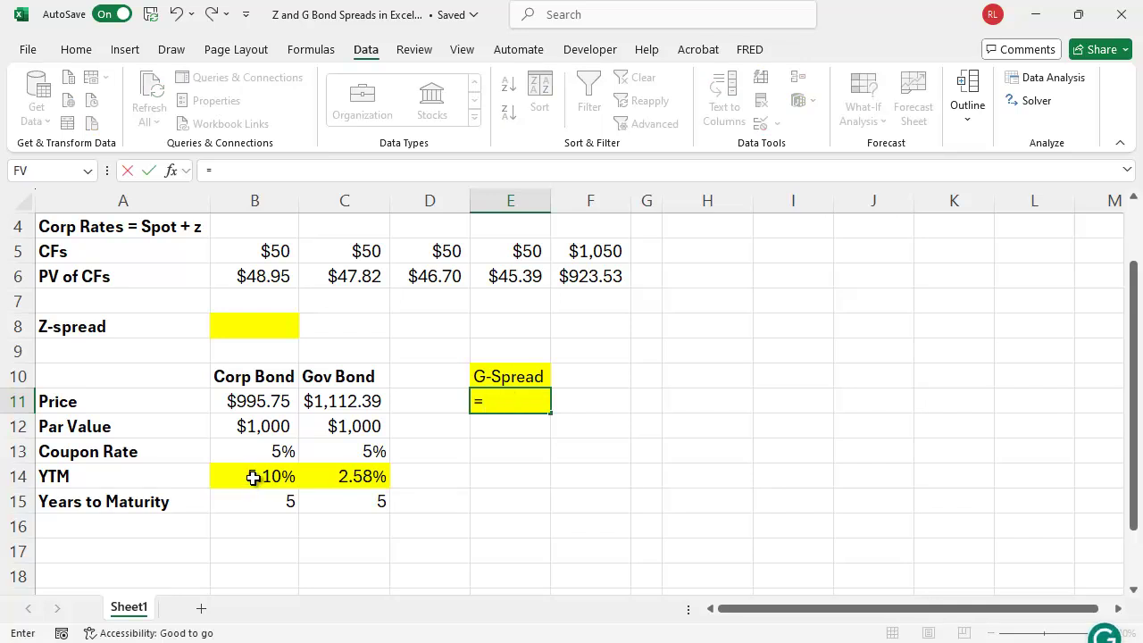
left_click(254, 478)
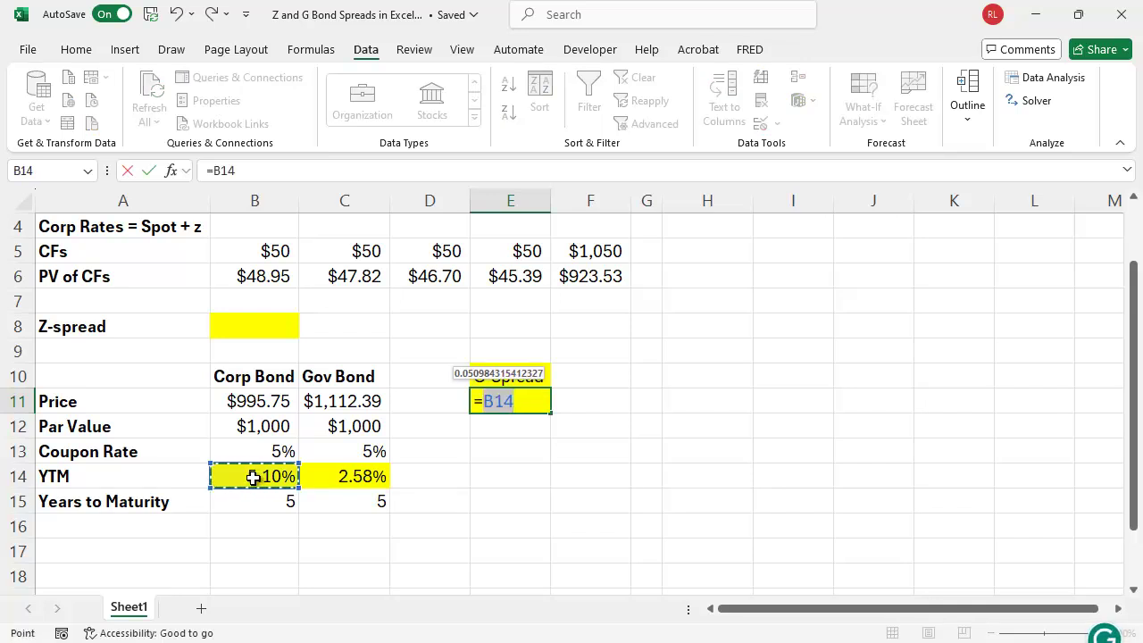
type("-")
left_click(348, 476)
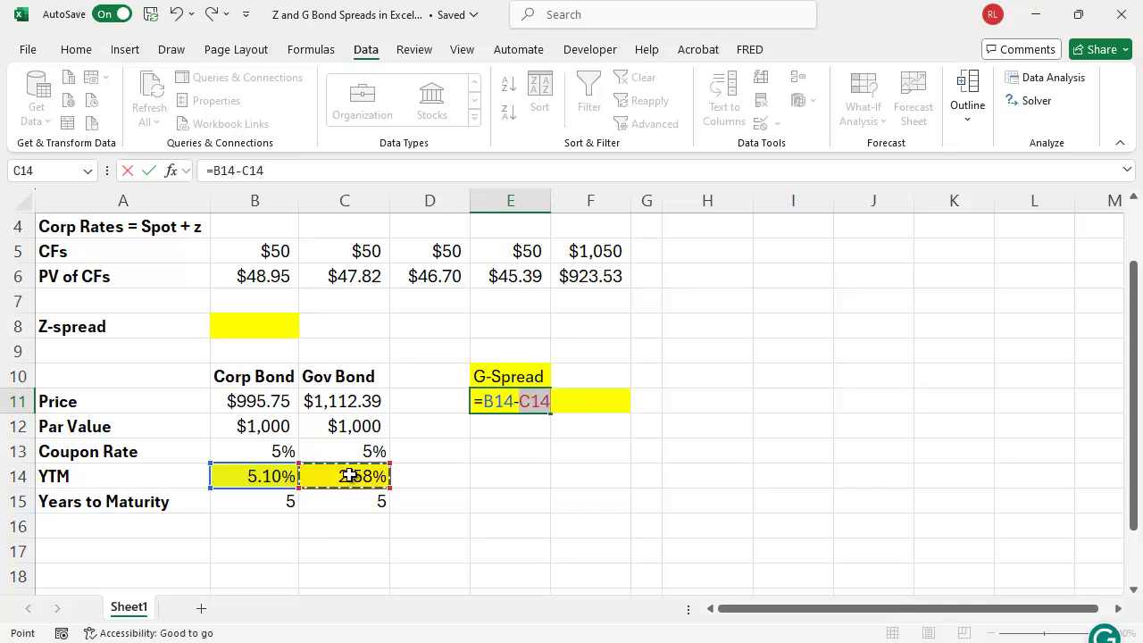
key("Return")
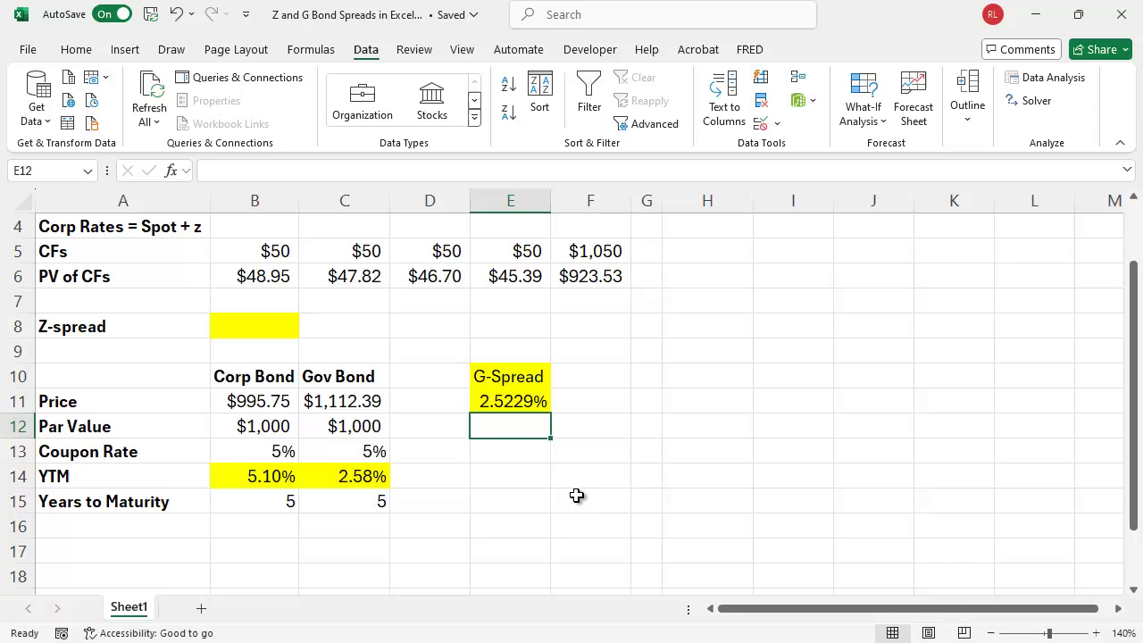
scroll(577, 495, "up", 1)
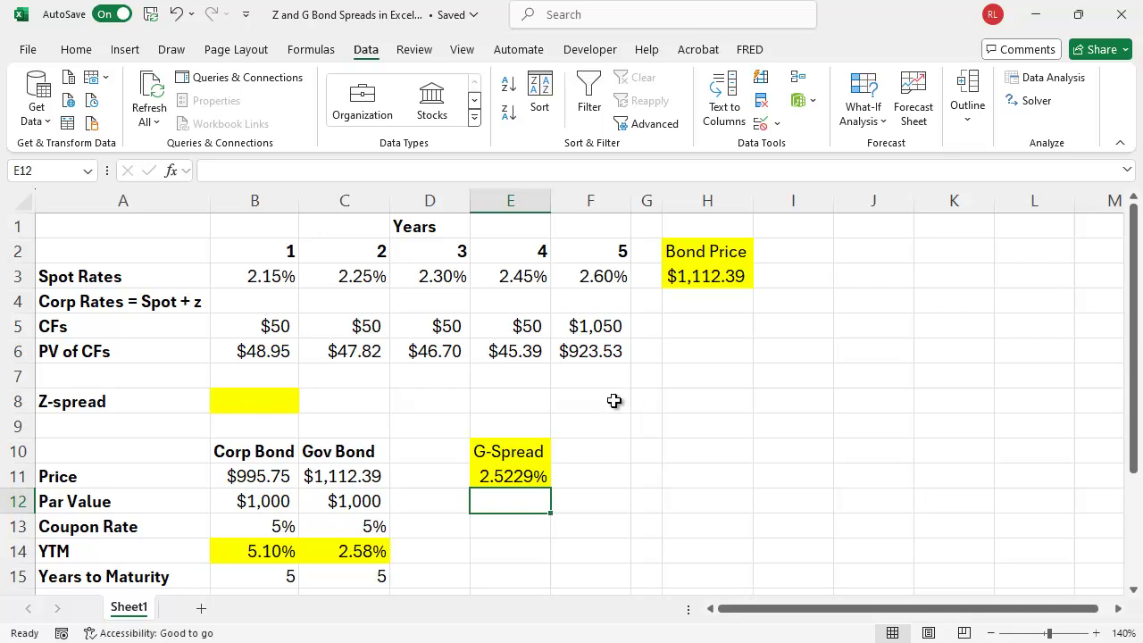
Step: Enter 0% as the Z-spread in B8
left_click(273, 402)
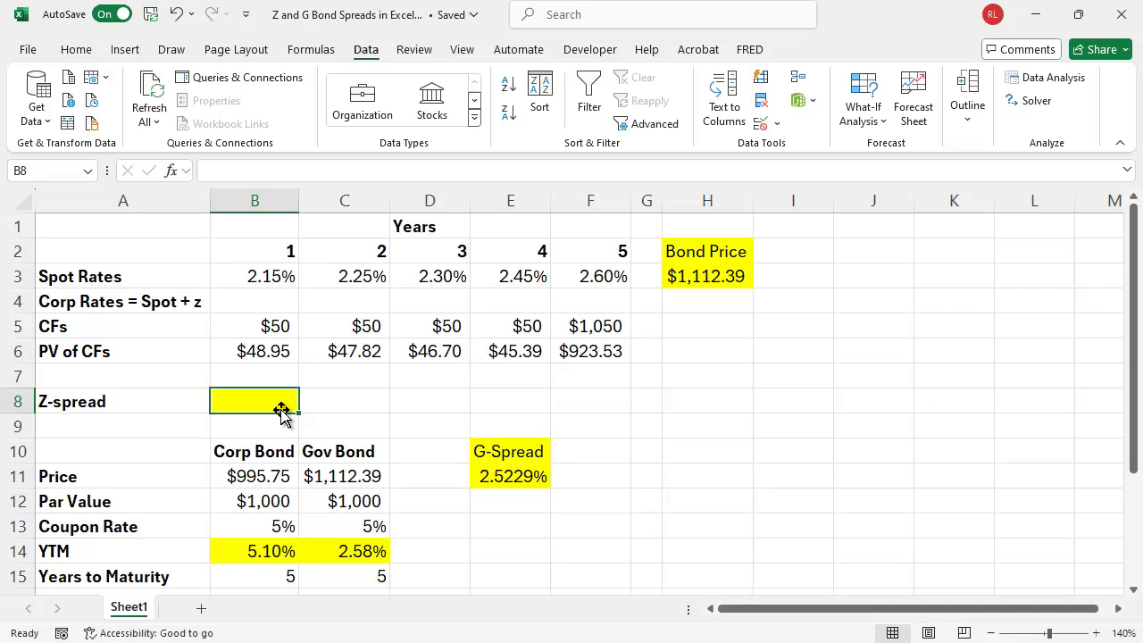
type("0")
key("Return")
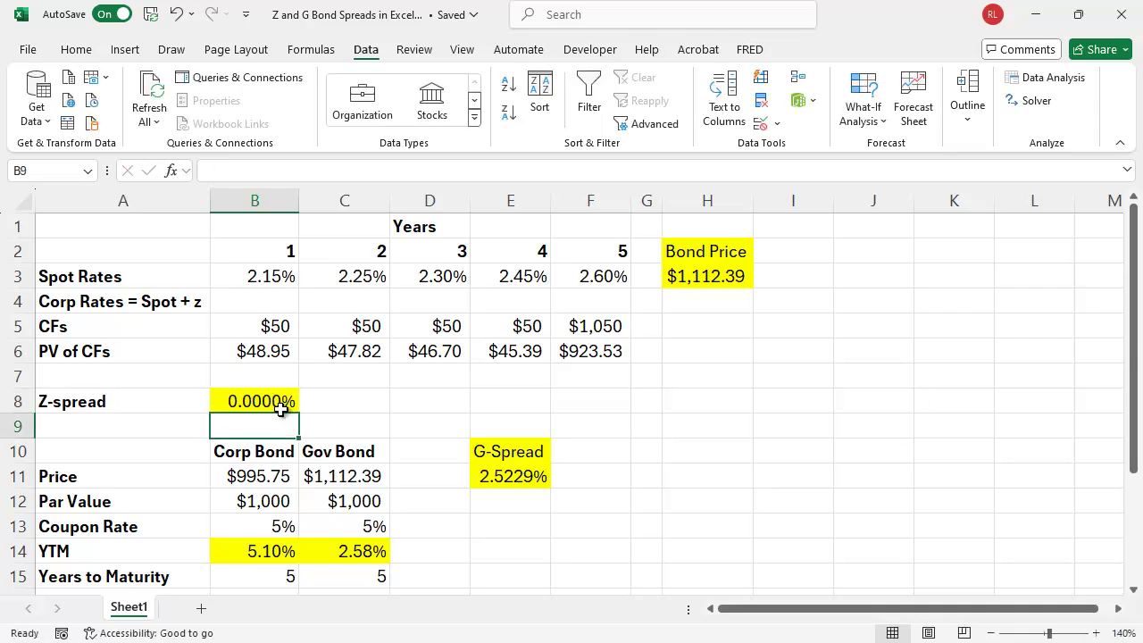
Step: Link C8 to B8 with =B8 and copy the link across D8 to F8
left_click(331, 401)
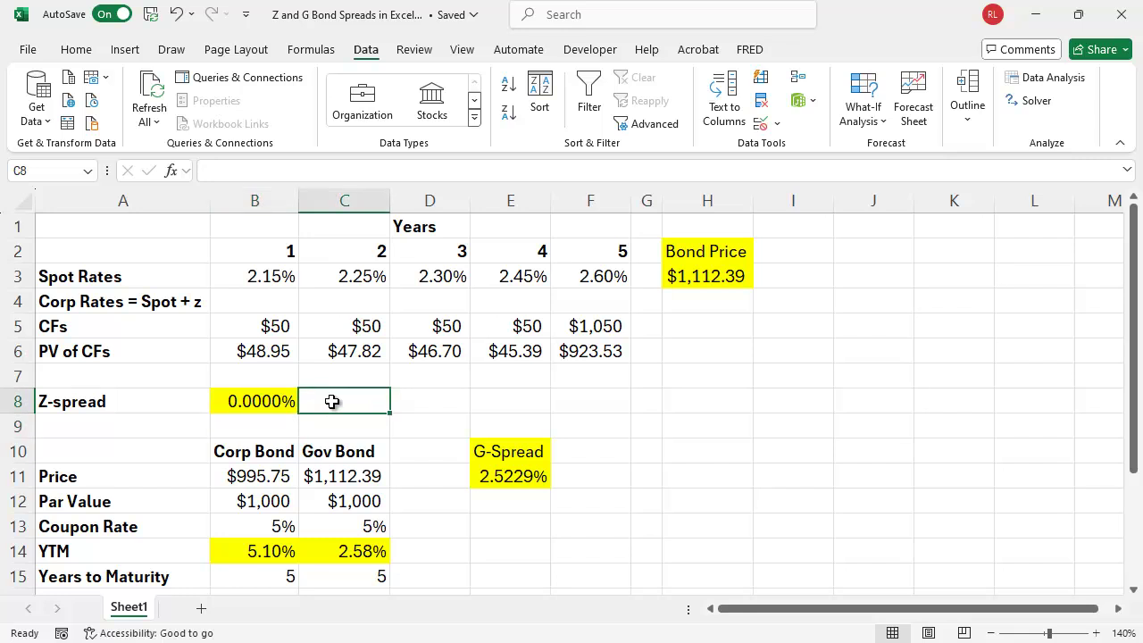
type("=")
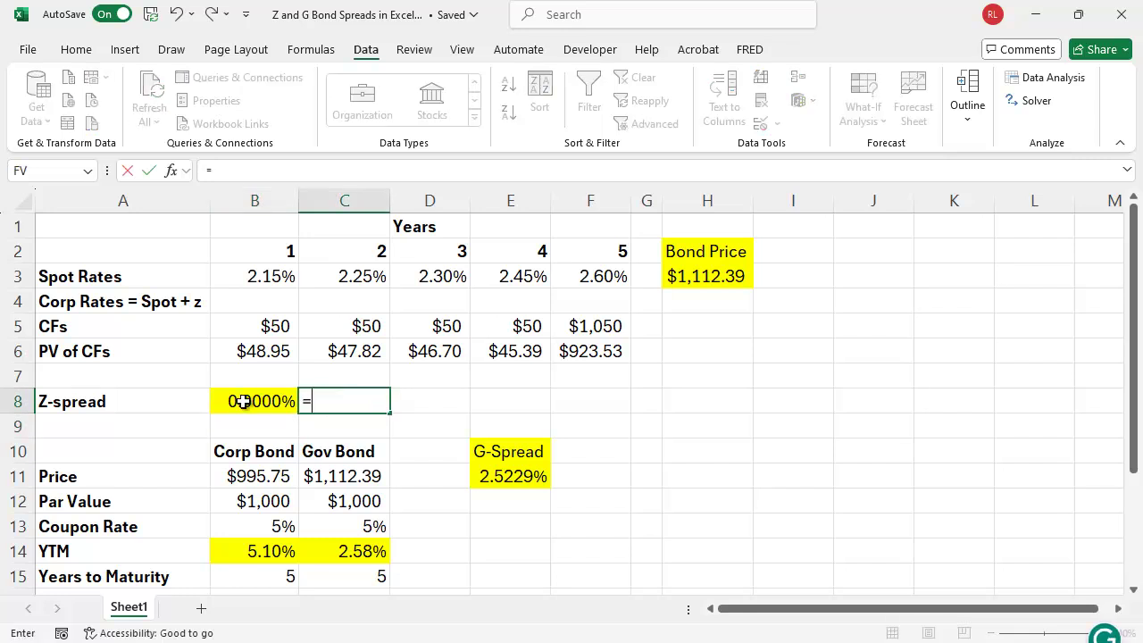
left_click(243, 402)
key("Return")
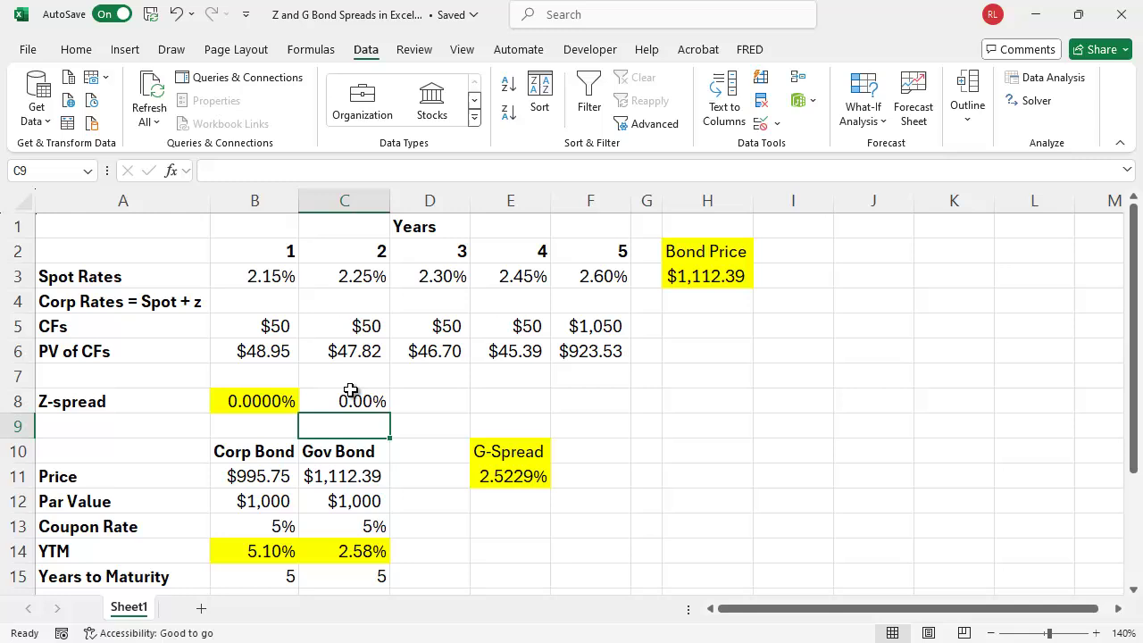
left_click(364, 409)
left_click_drag(391, 413, 596, 424)
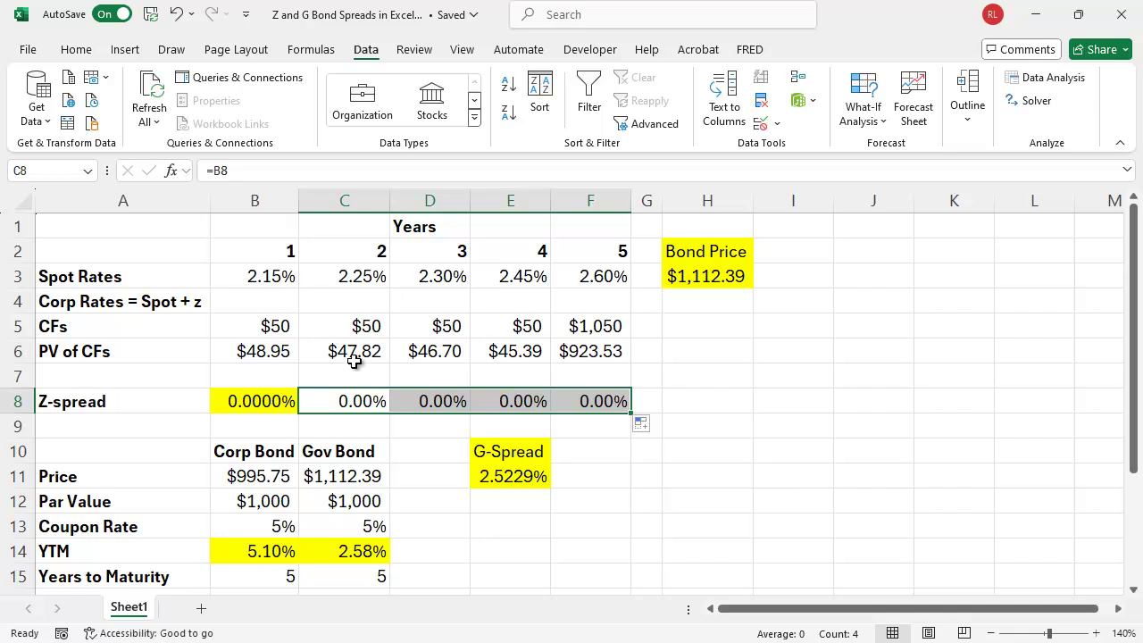
left_click(277, 349)
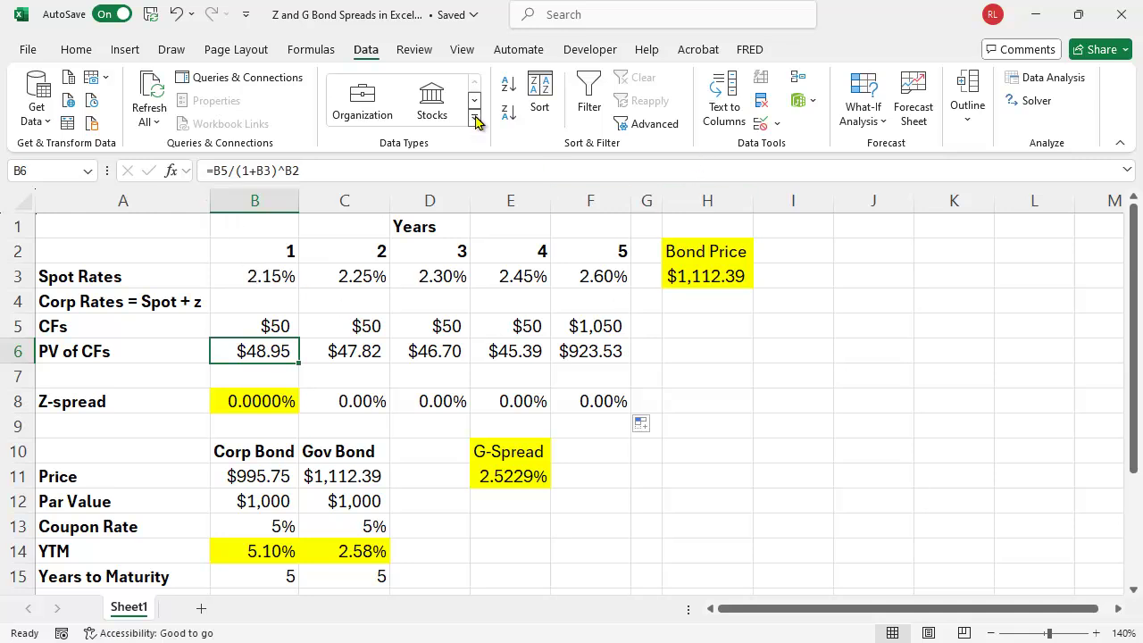
Step: Turn on Show Formulas to reveal formulas such as =B5/(1+B3)^B2
left_click(312, 49)
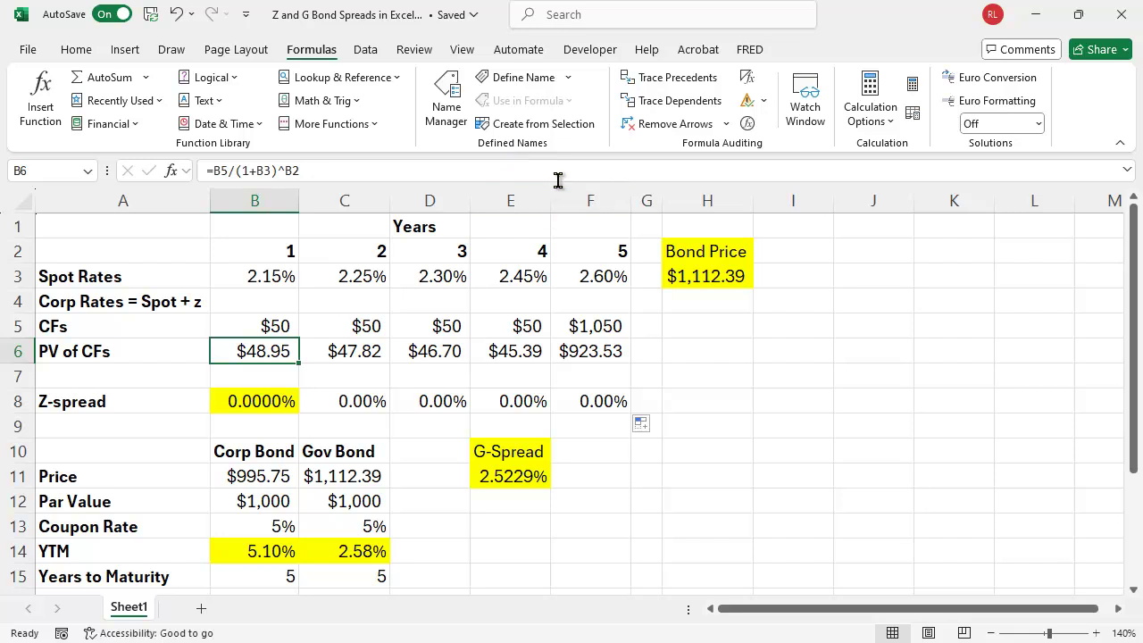
left_click(748, 79)
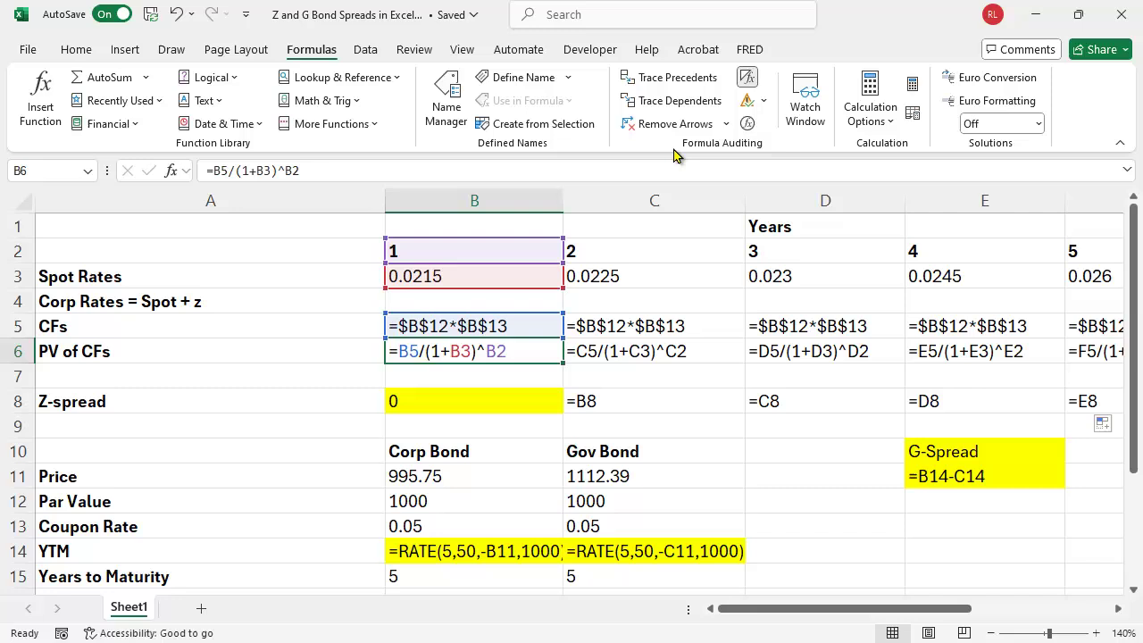
Step: Turn off Show Formulas, change B6 to =B5/(1+B3+B8)^B2 and fill it across to F6
left_click(748, 78)
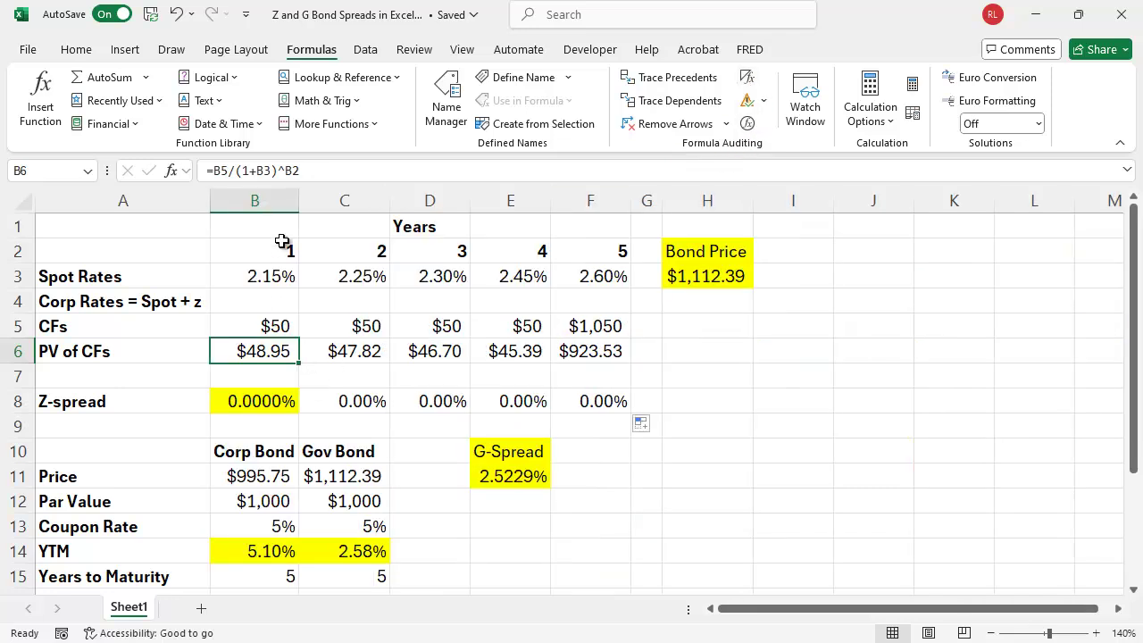
left_click(272, 170)
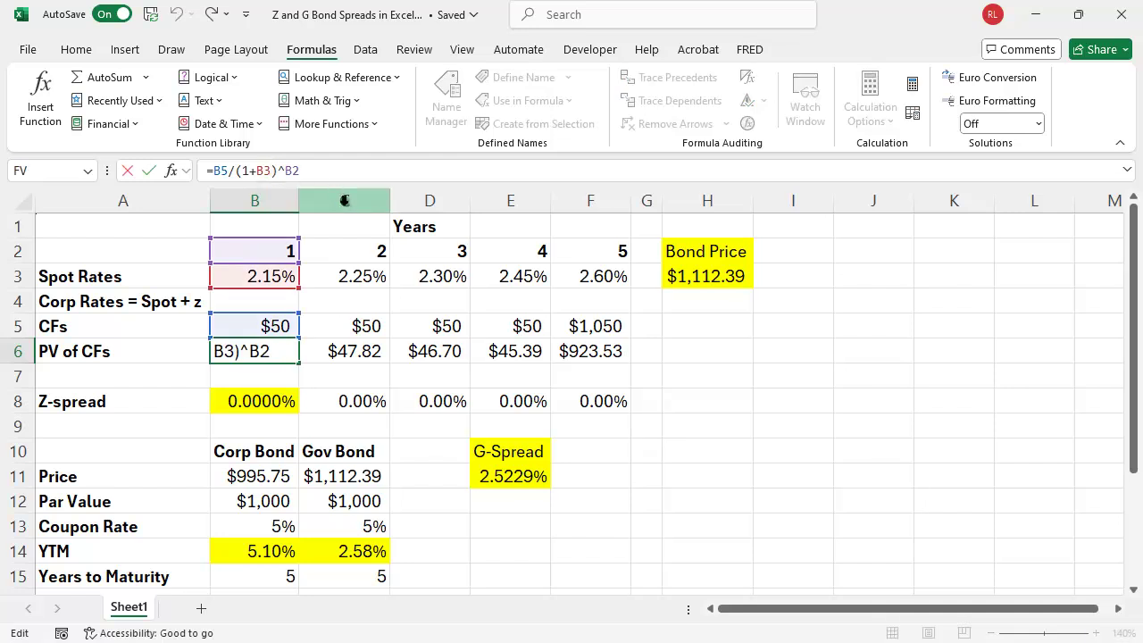
type("+")
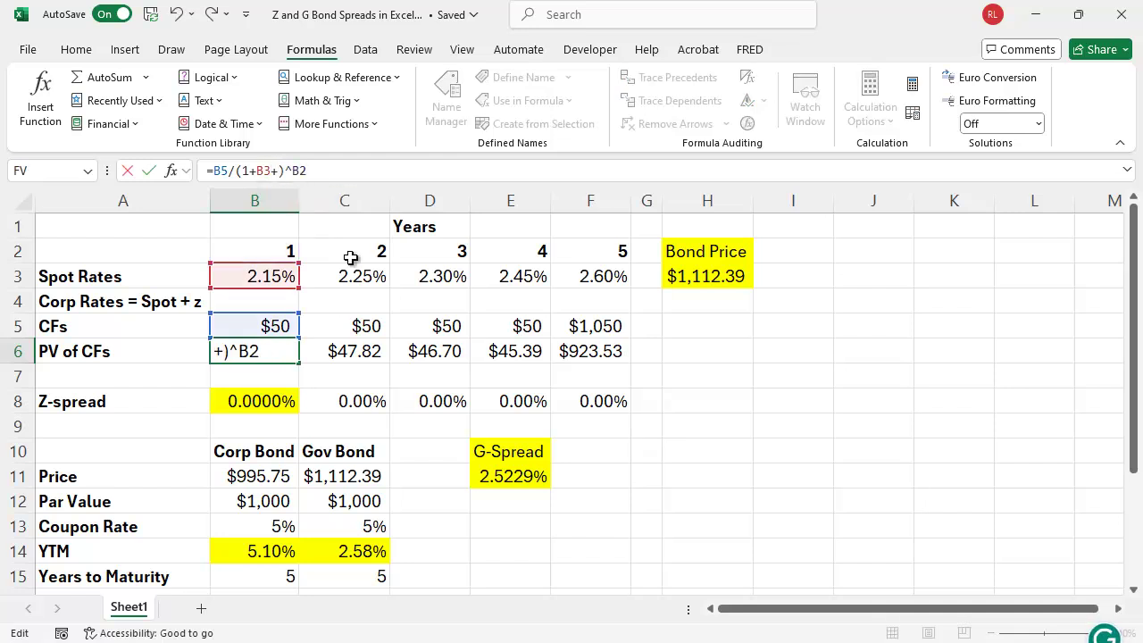
left_click(248, 403)
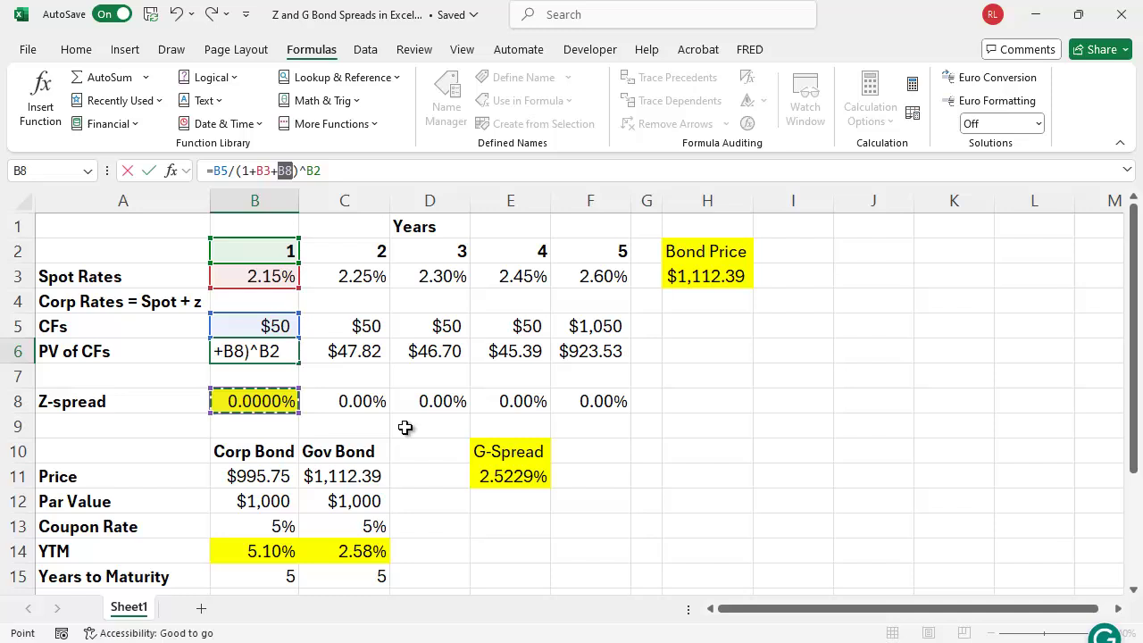
key("Return")
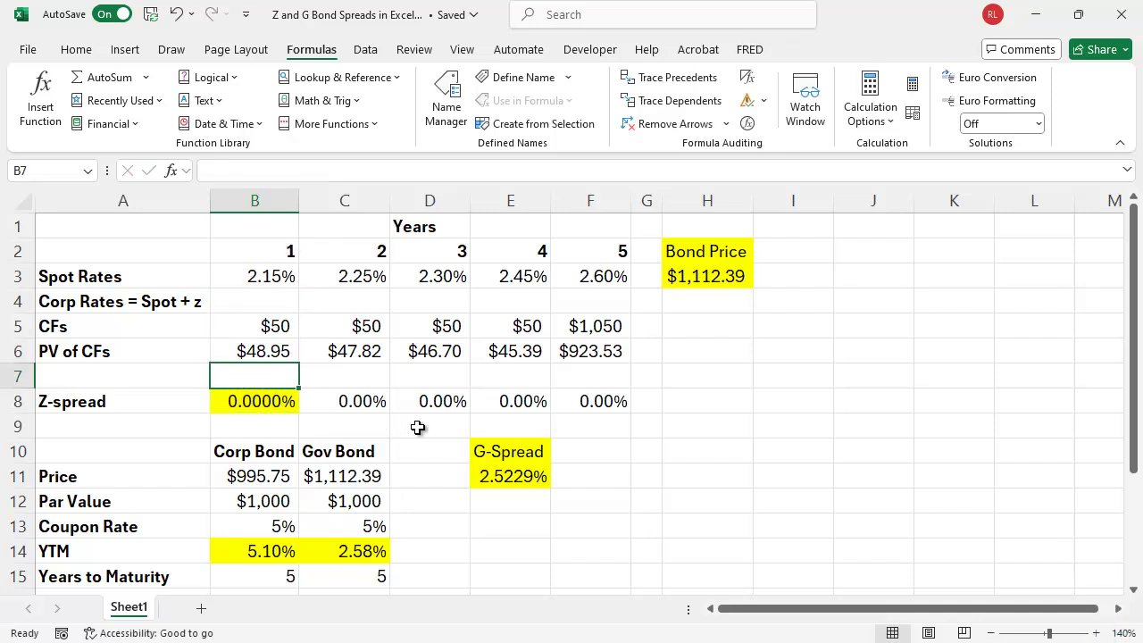
left_click(257, 349)
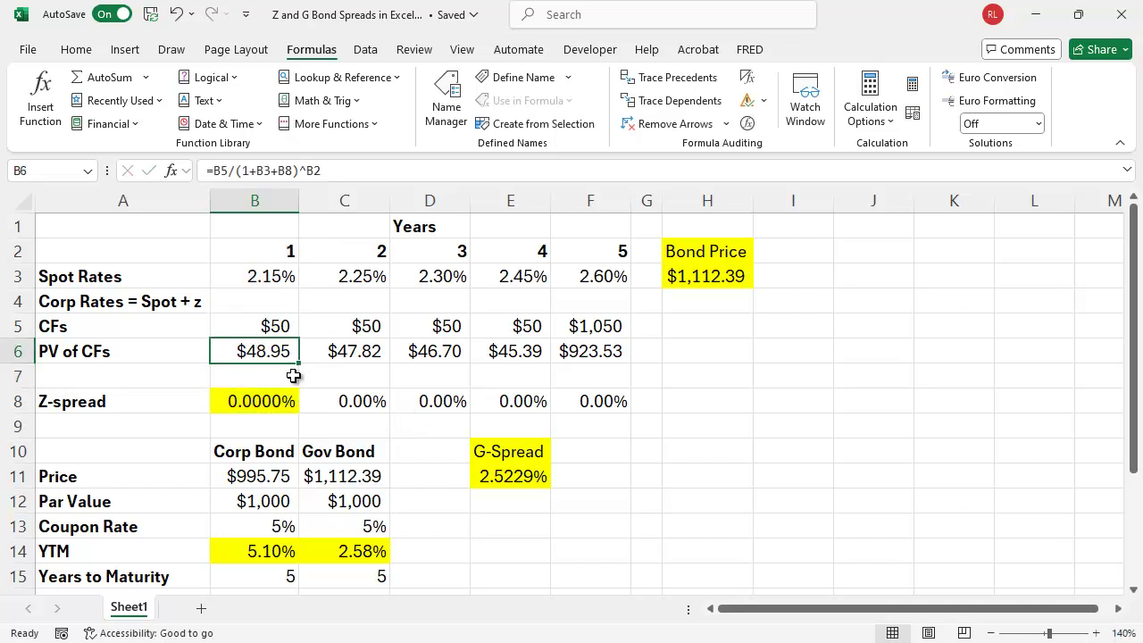
left_click_drag(304, 361, 594, 366)
left_click(767, 437)
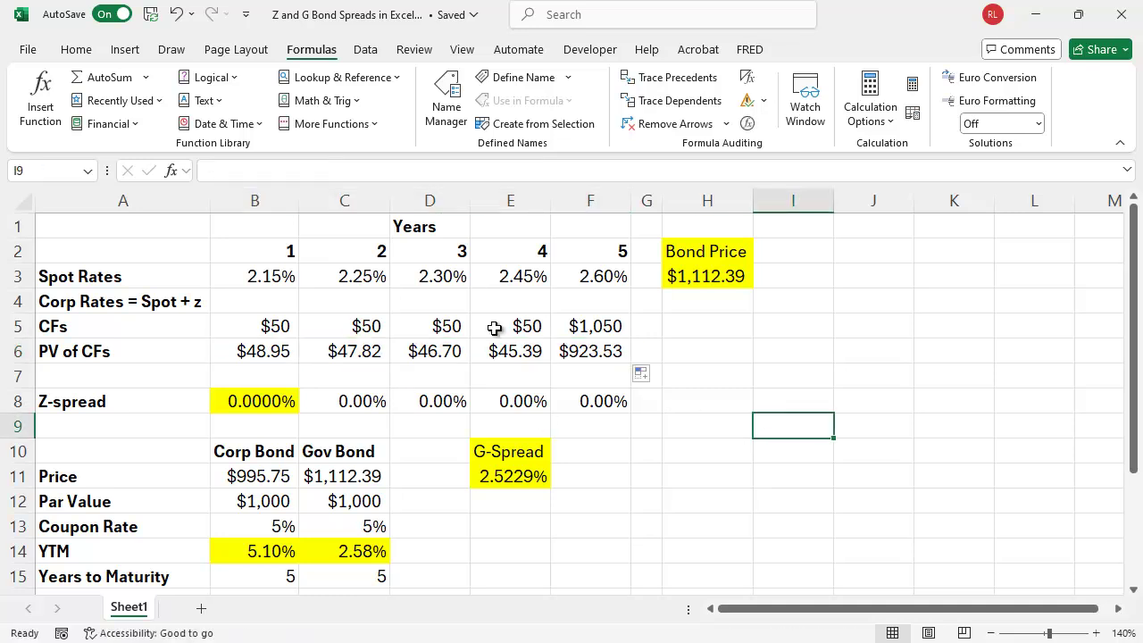
left_click(747, 78)
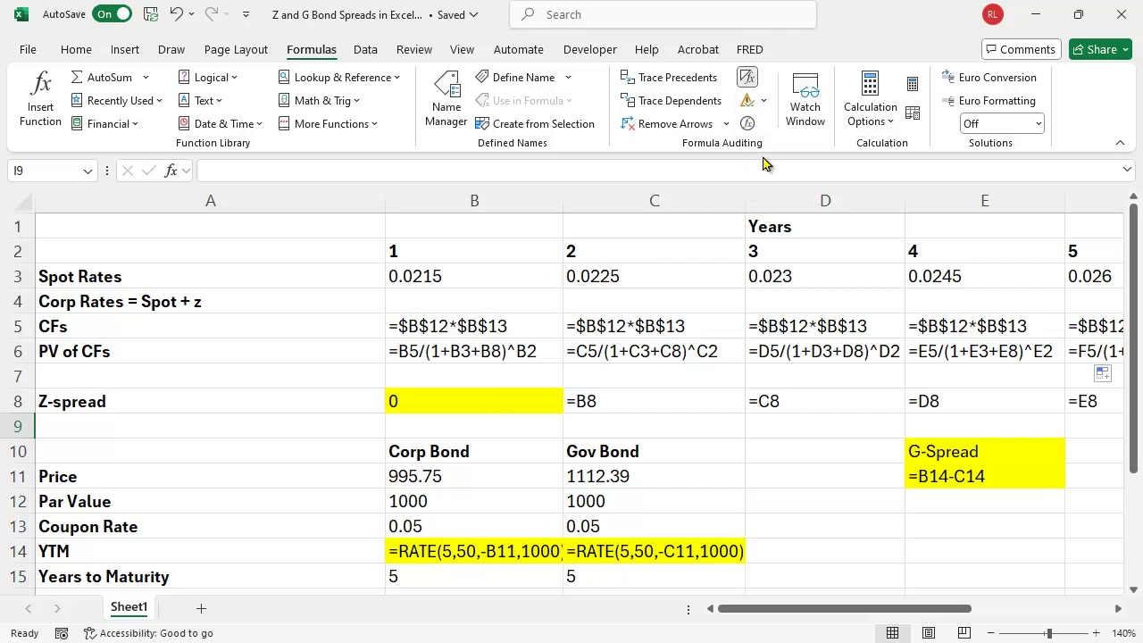
Step: Turn off Show Formulas and try Z-spreads of 1% and 2% in B8
left_click(748, 77)
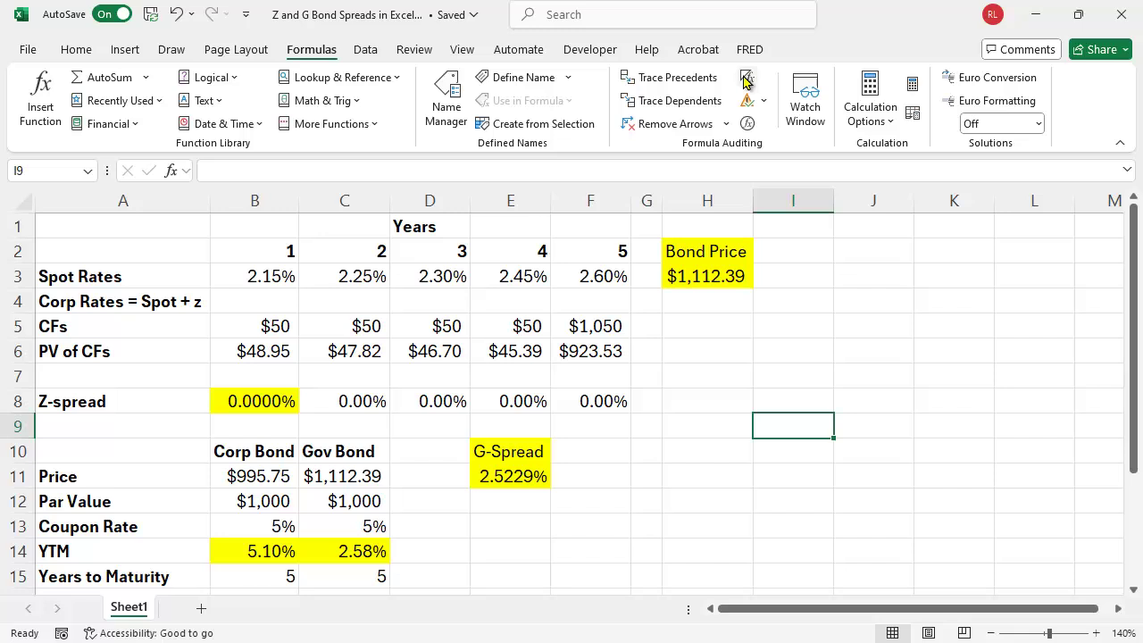
left_click(263, 401)
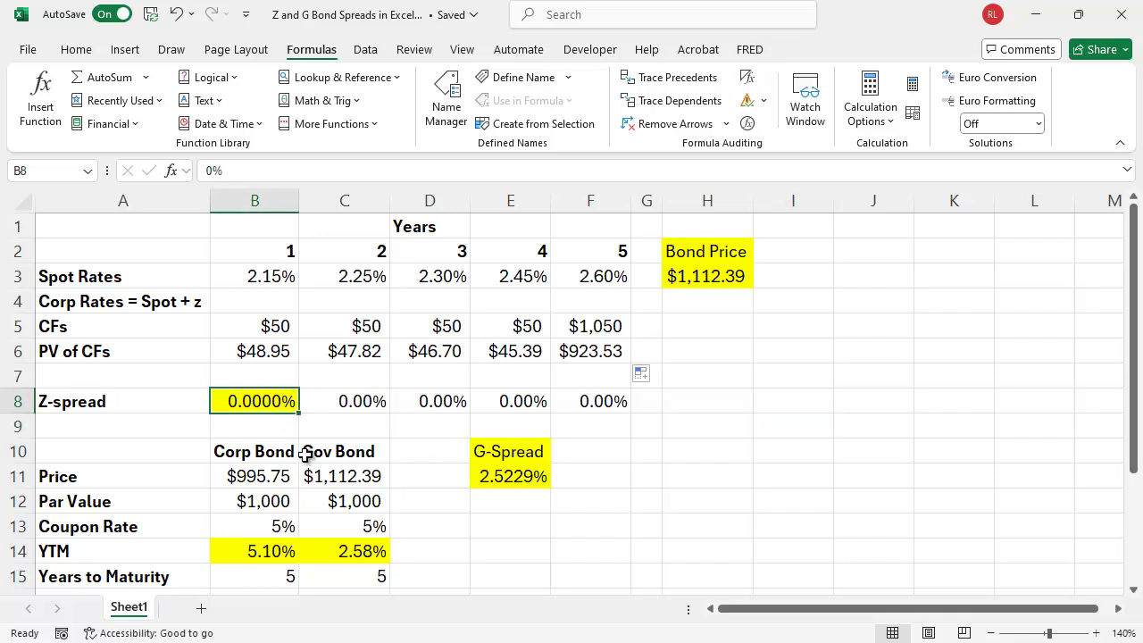
type("1")
key("Return")
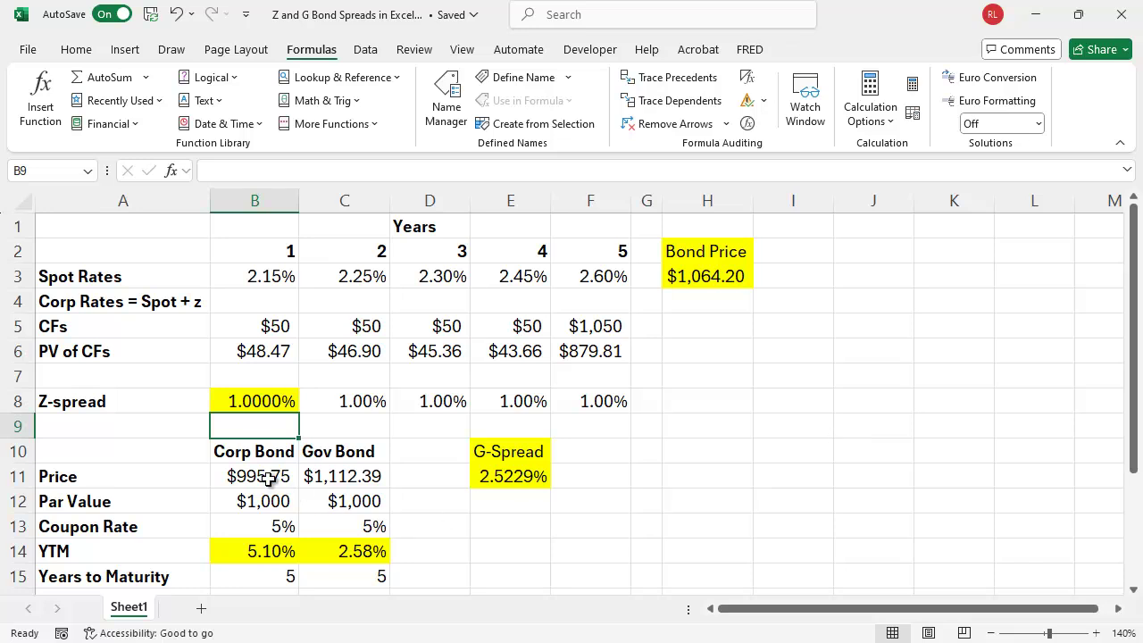
left_click(267, 404)
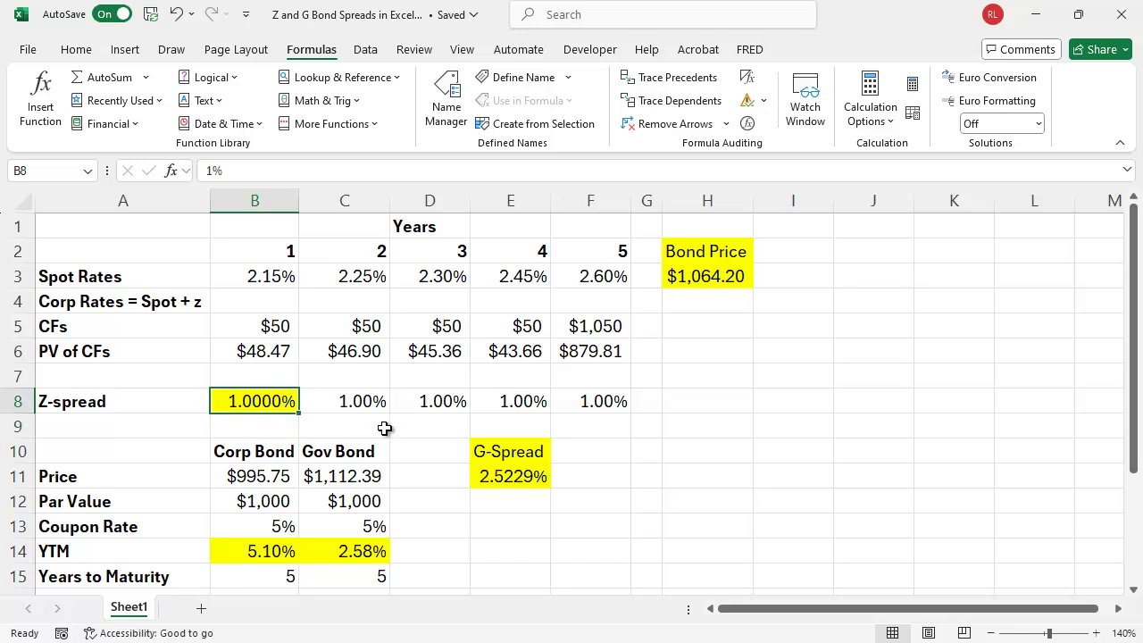
type("2")
key("Return")
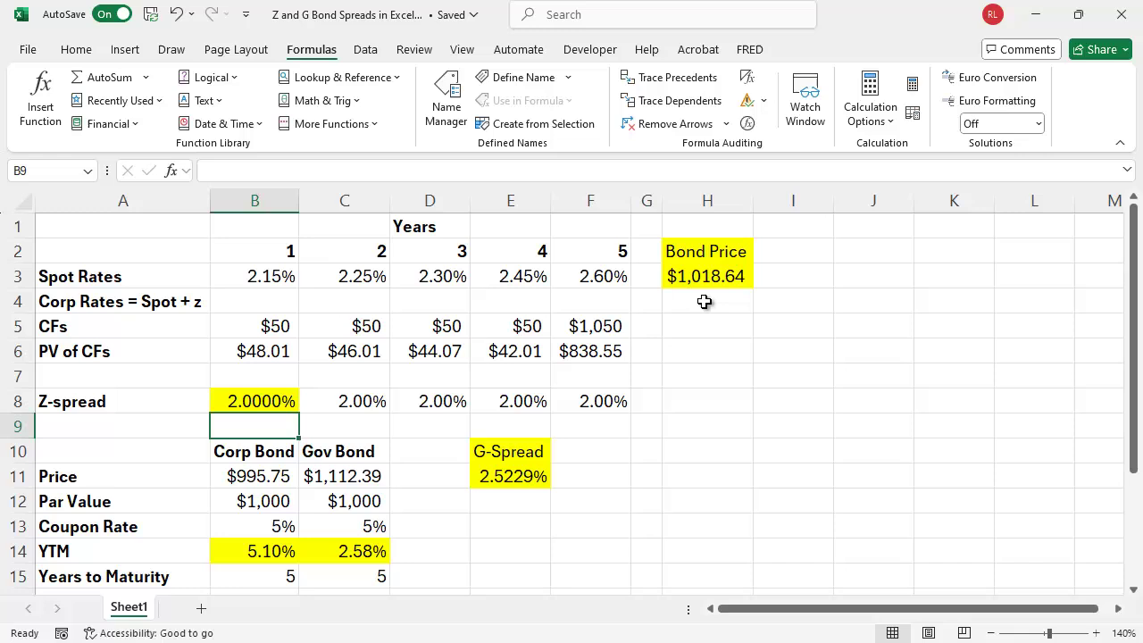
Step: Try a 3% Z-spread, then settle on 2.5% for a $996.80 bond price
left_click(261, 402)
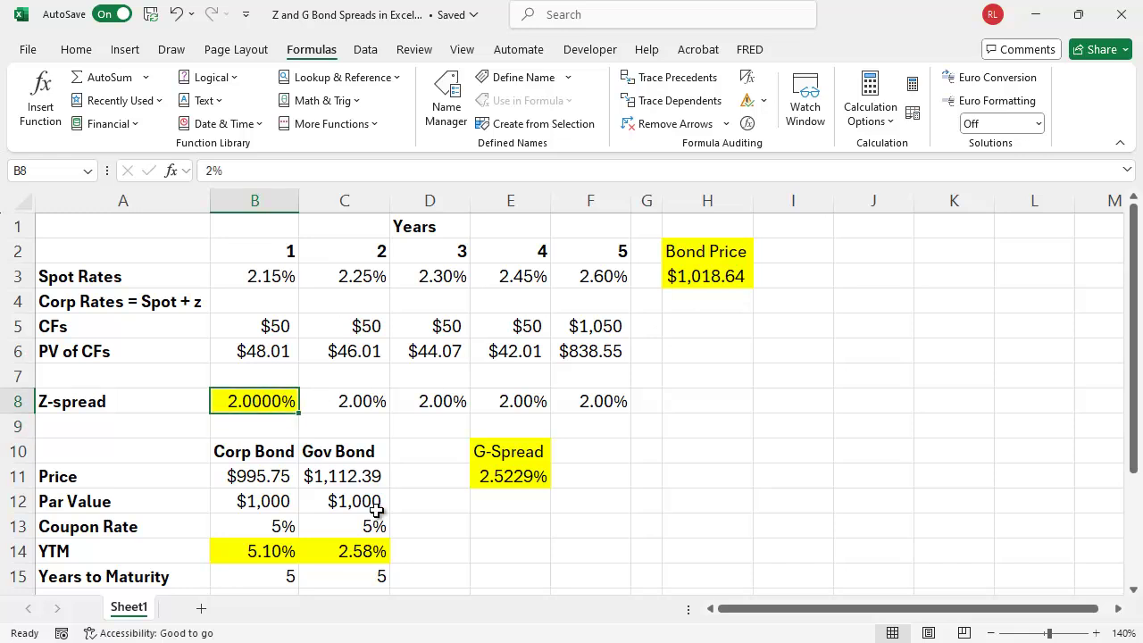
type("3")
key("Return")
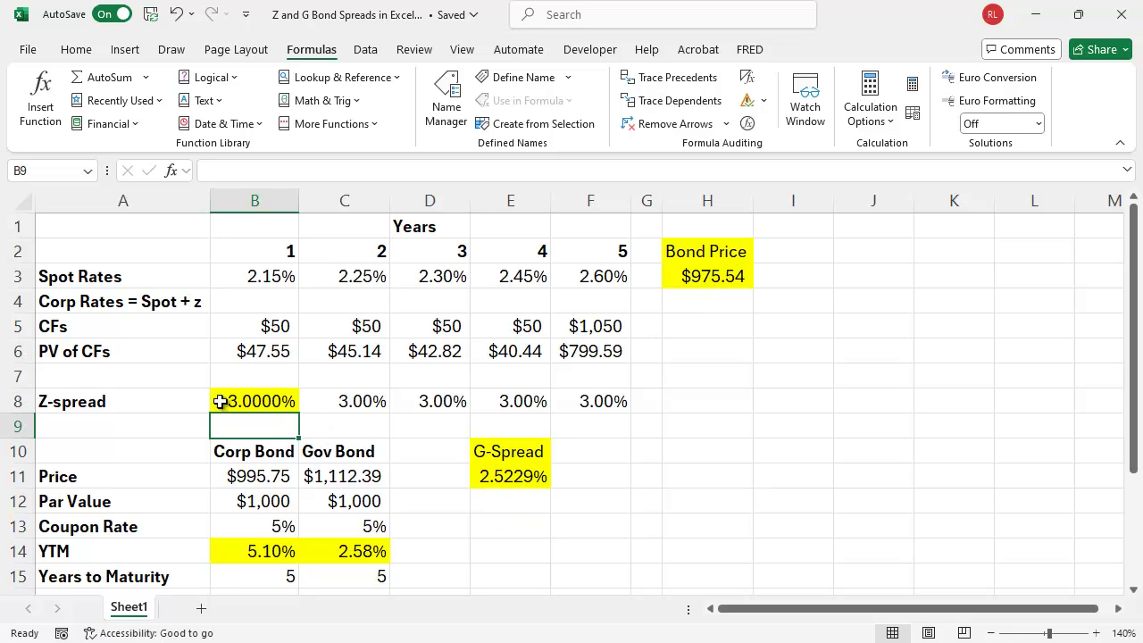
left_click(268, 404)
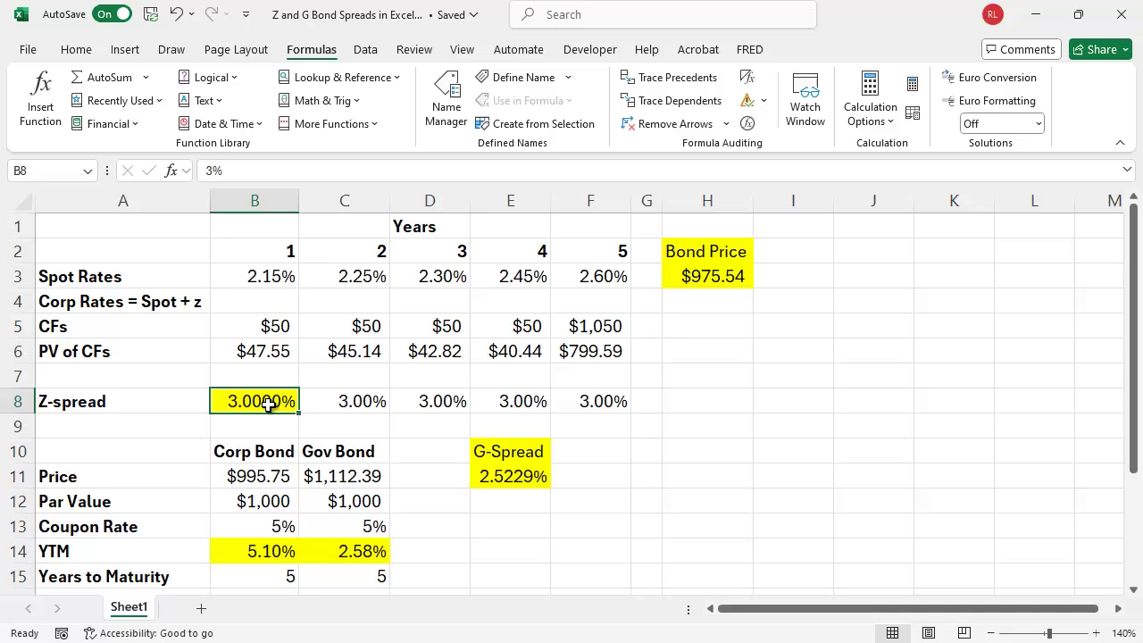
type("2.5")
key("Return")
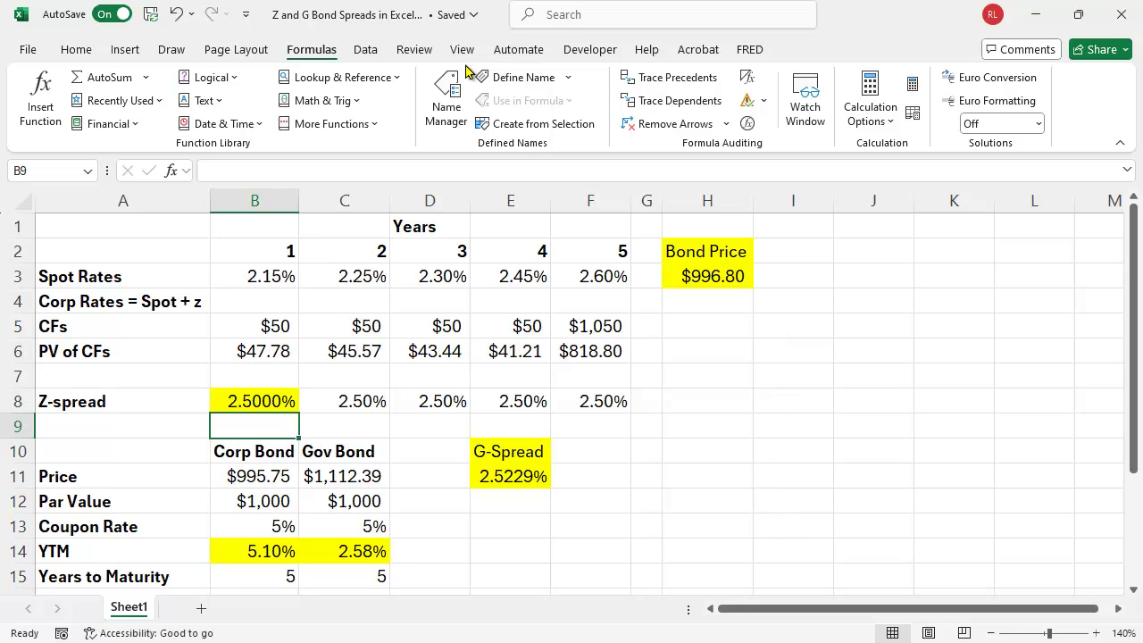
left_click(365, 49)
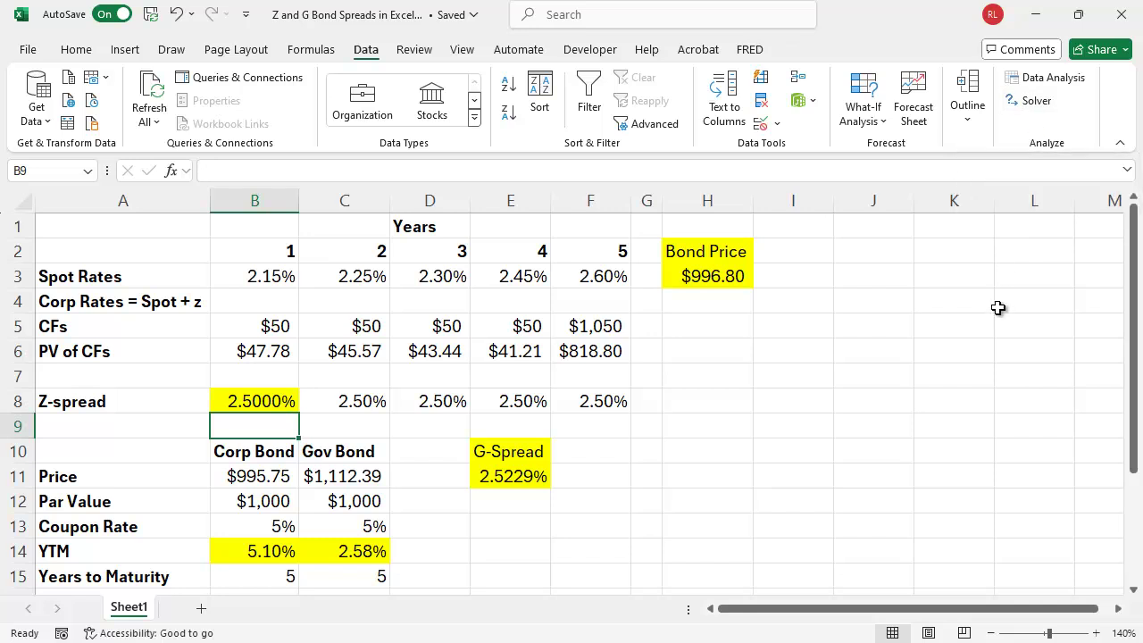
right_click(1122, 98)
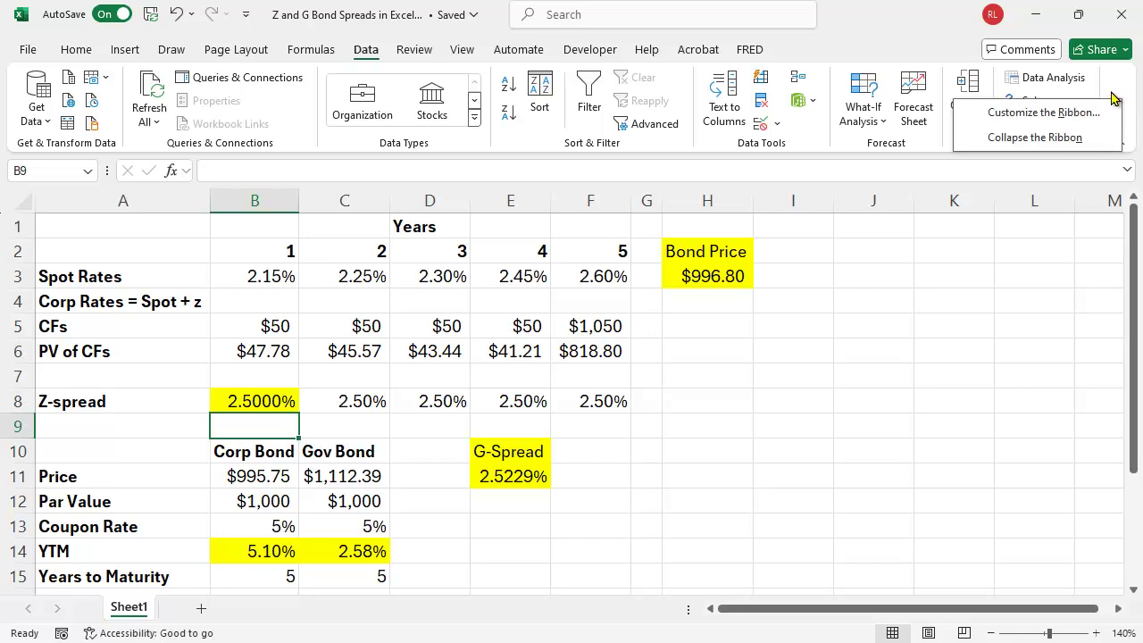
left_click(1088, 113)
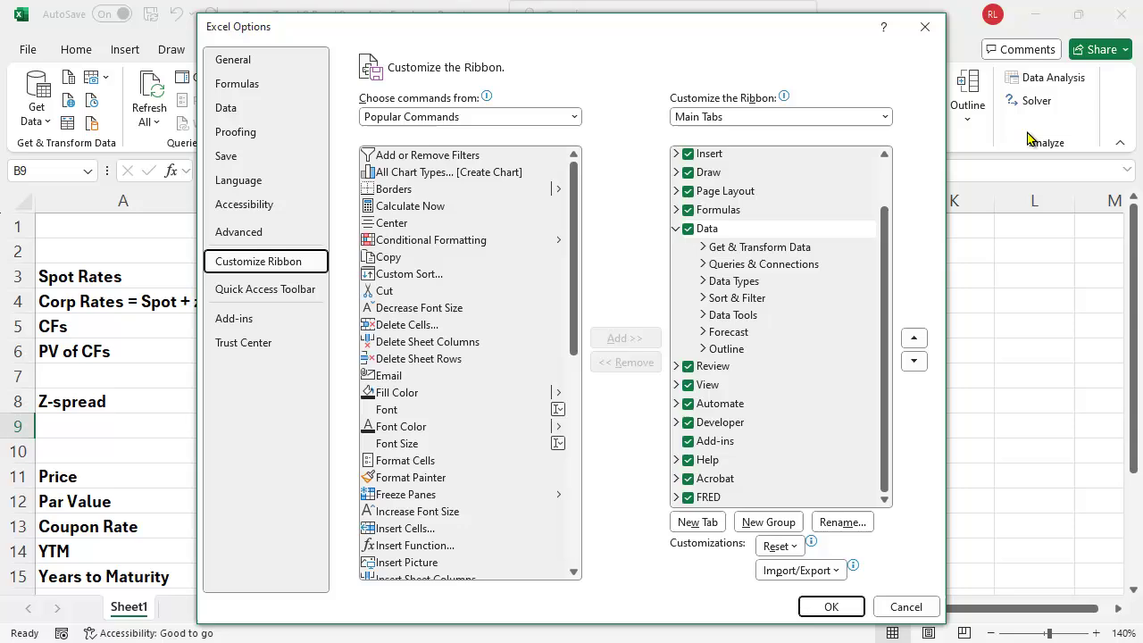
left_click(226, 329)
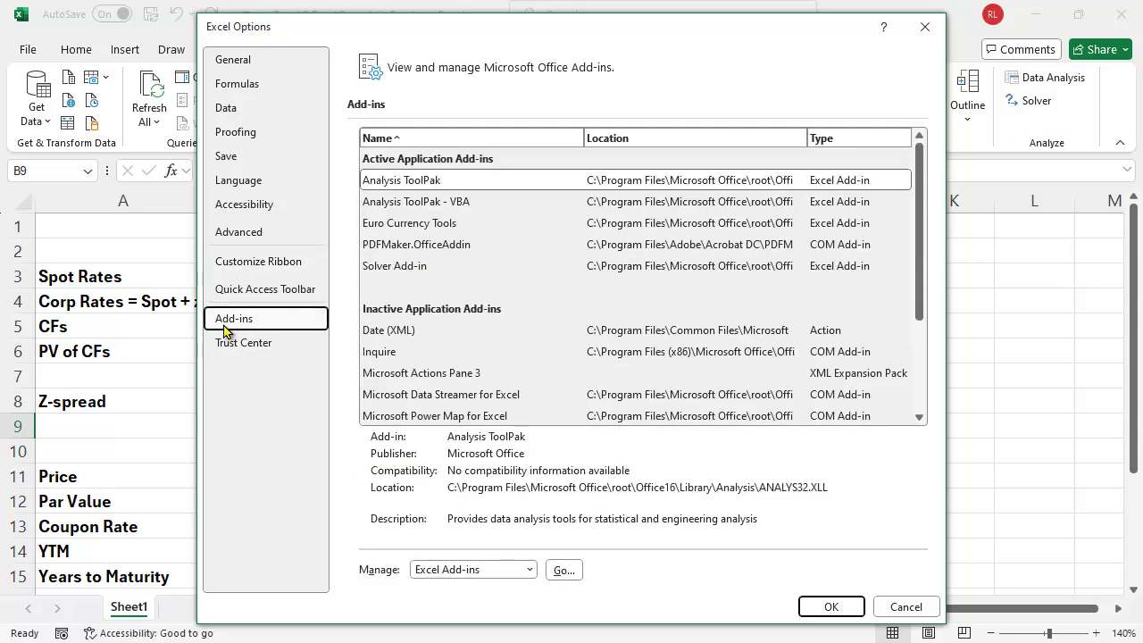
left_click(564, 570)
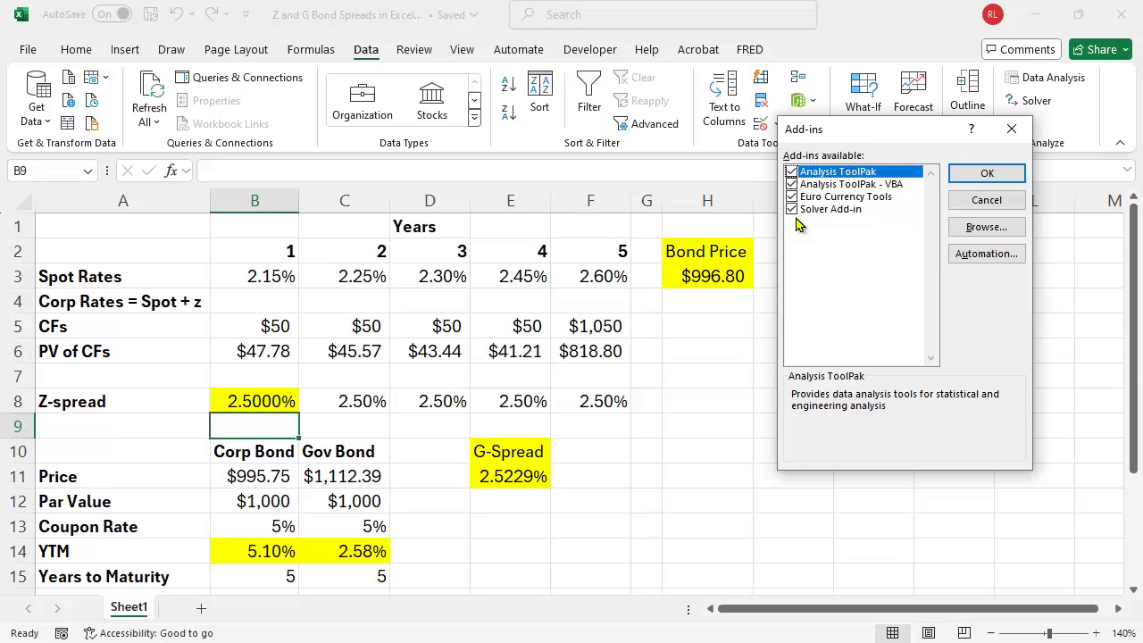
left_click(988, 202)
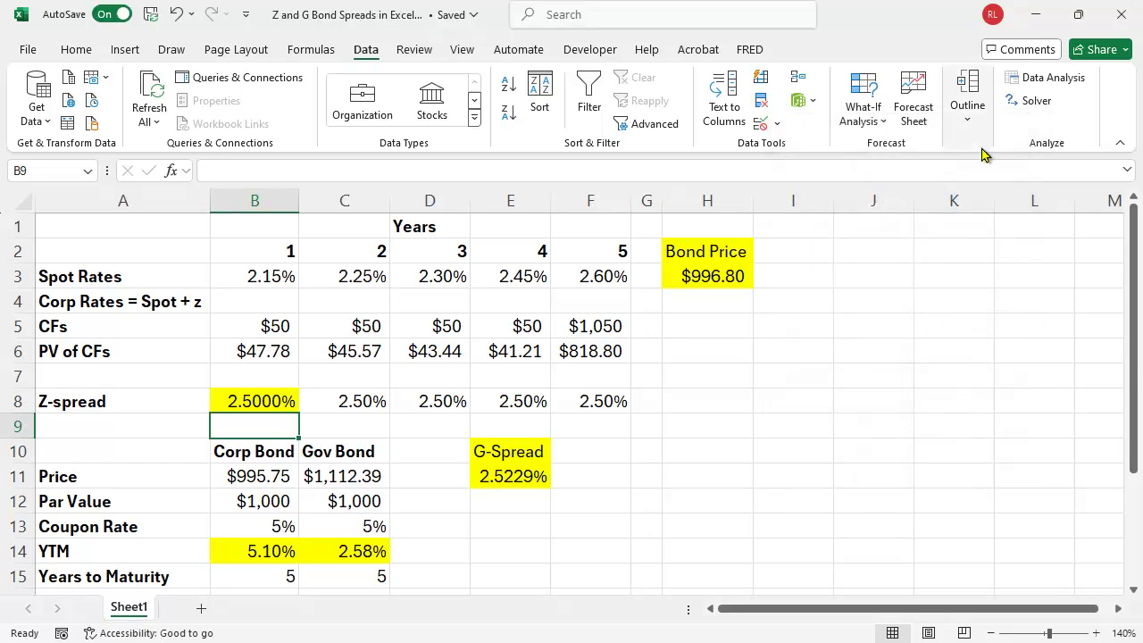
Step: Use Solver to set H3 to 995.75 by changing B8, keeping the 2.5243% Z-spread
left_click(1034, 100)
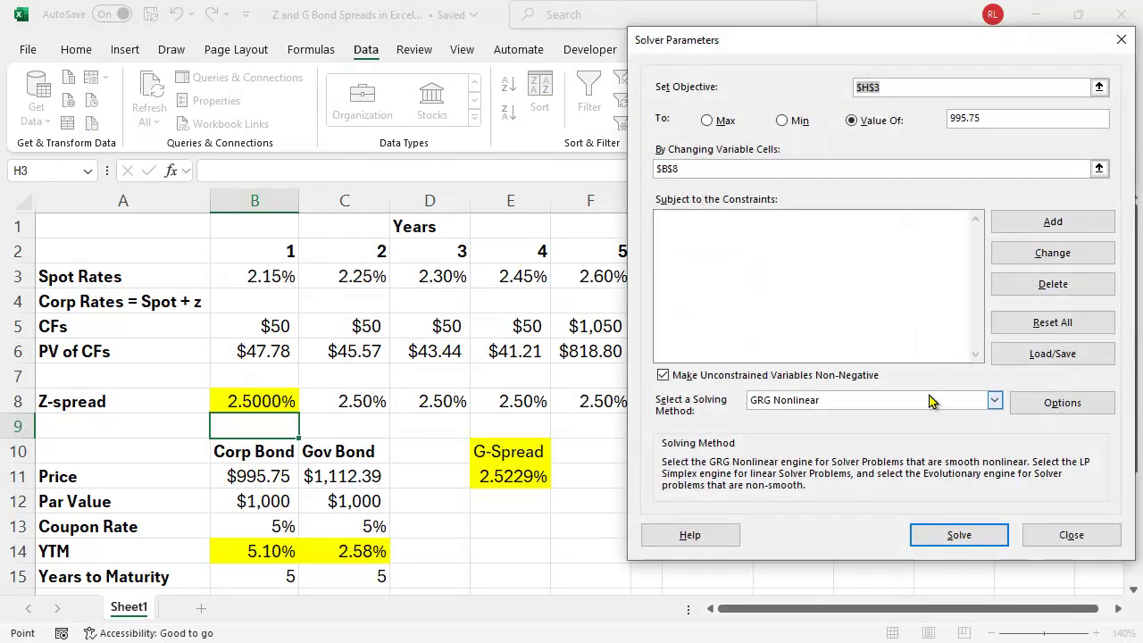
left_click_drag(788, 51, 232, 49)
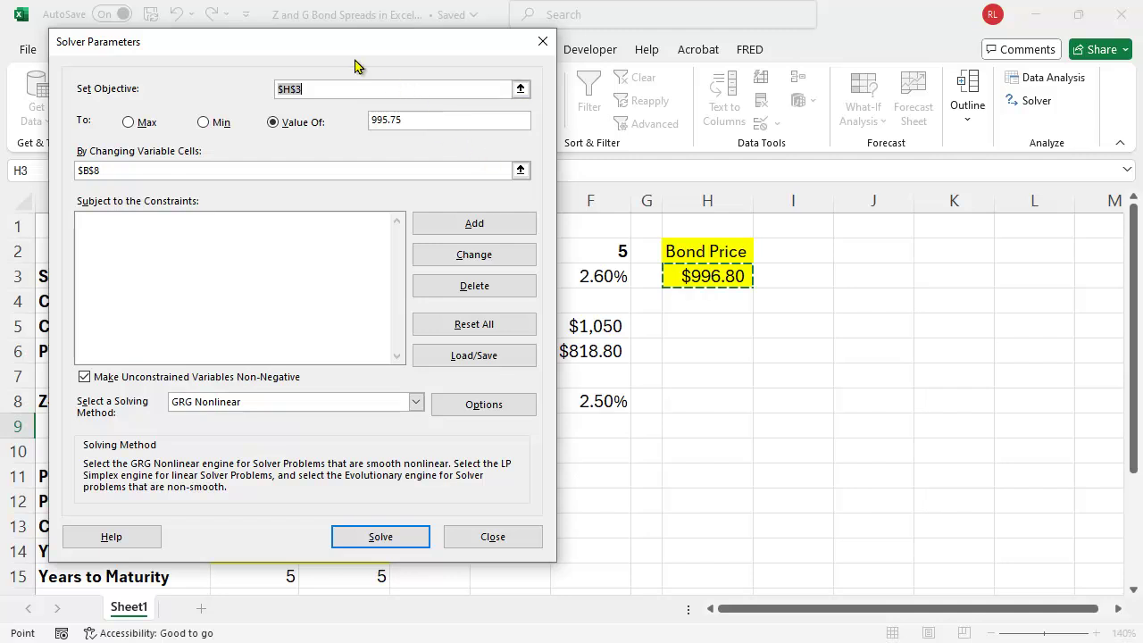
left_click(381, 537)
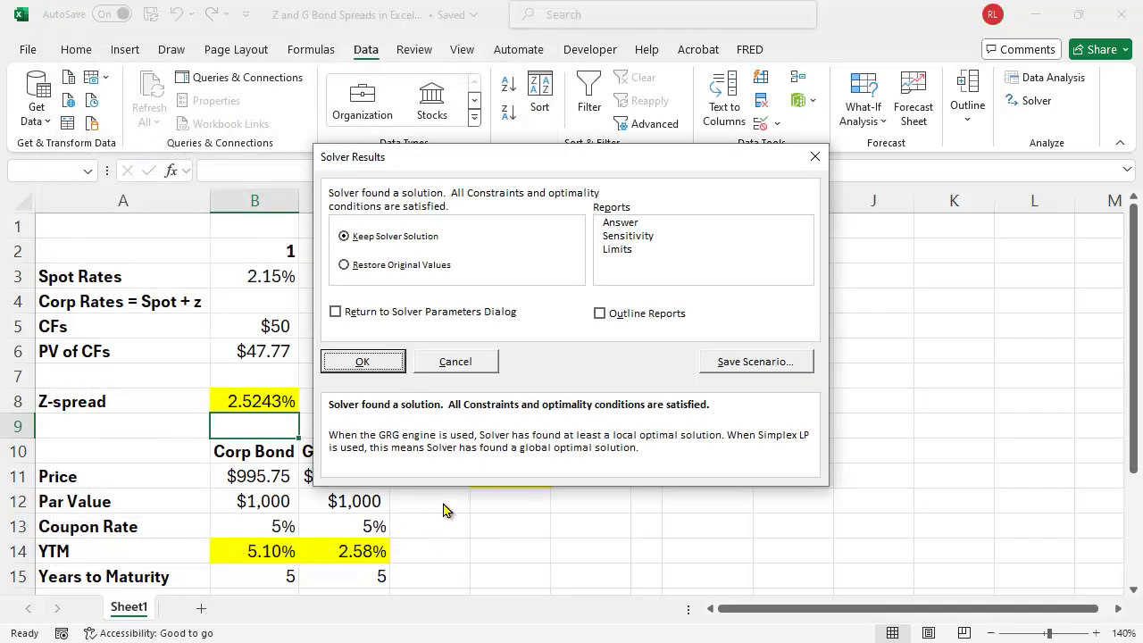
left_click(467, 364)
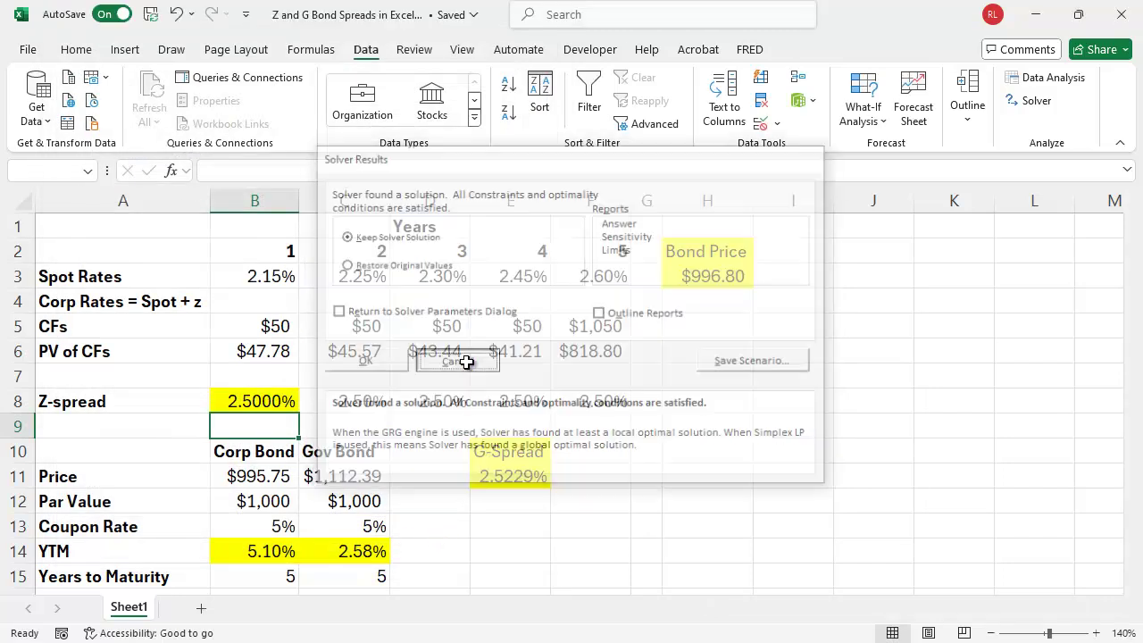
left_click(1037, 104)
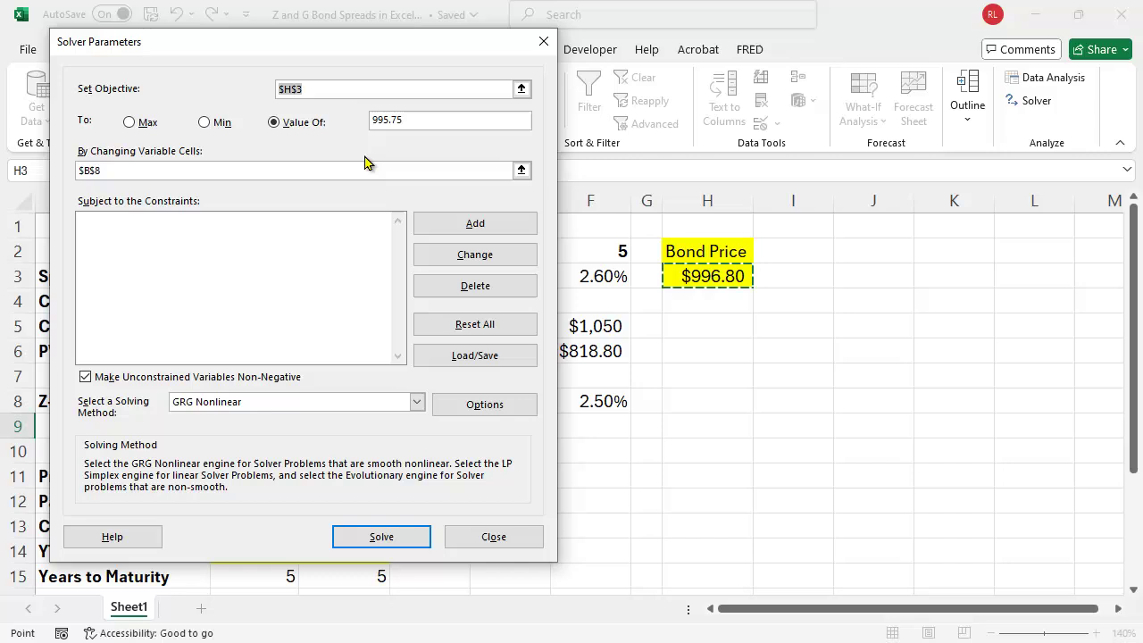
left_click_drag(170, 42, 686, 78)
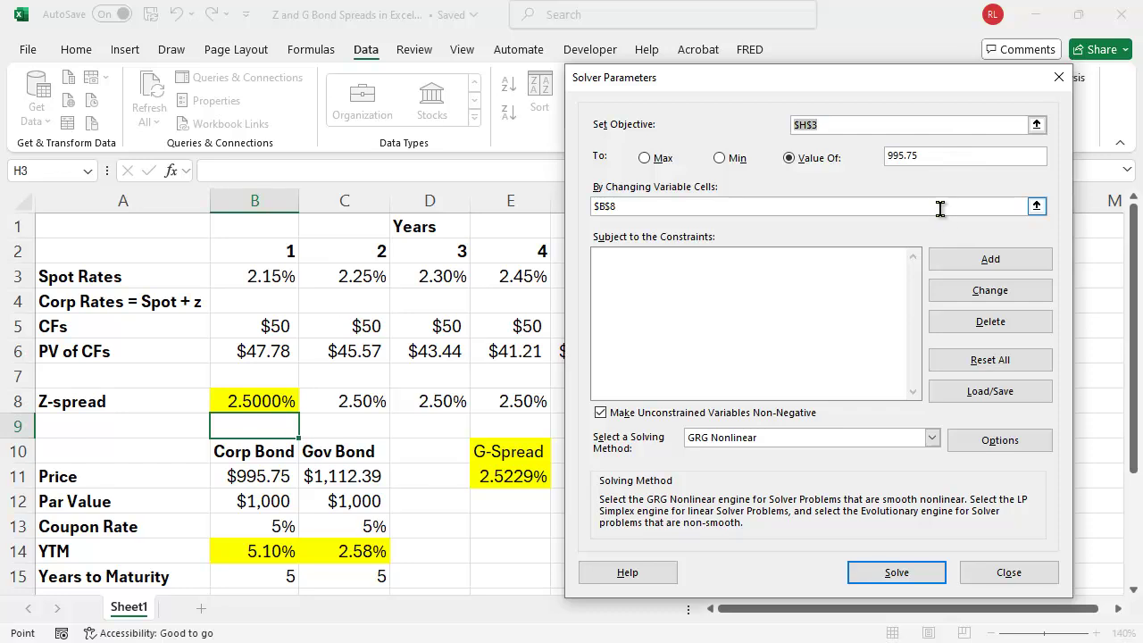
left_click(896, 573)
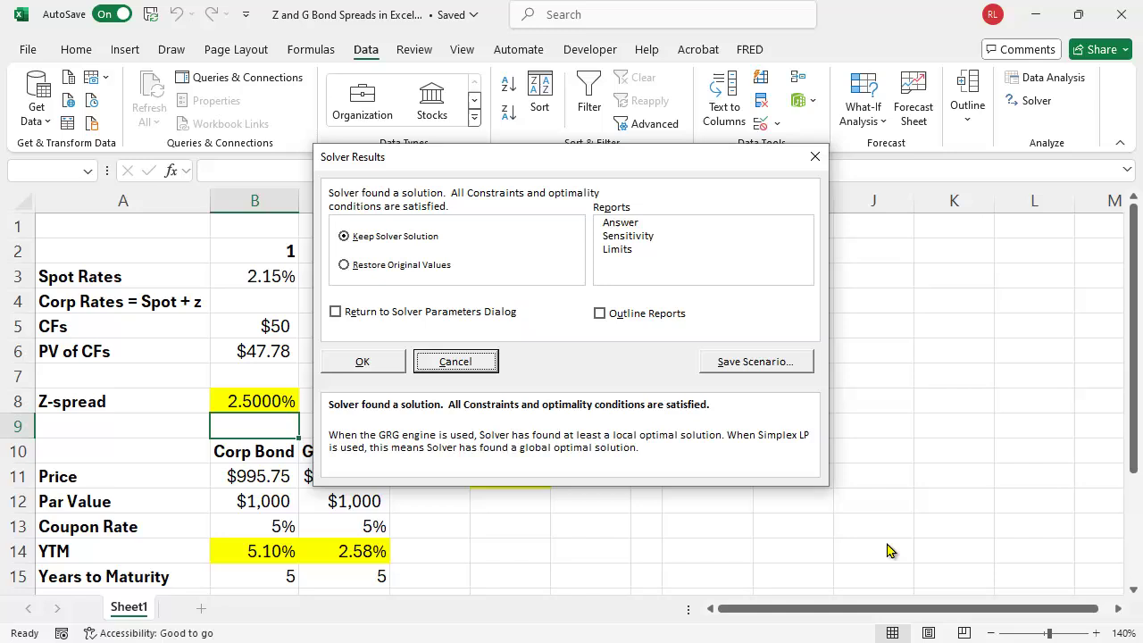
left_click(355, 362)
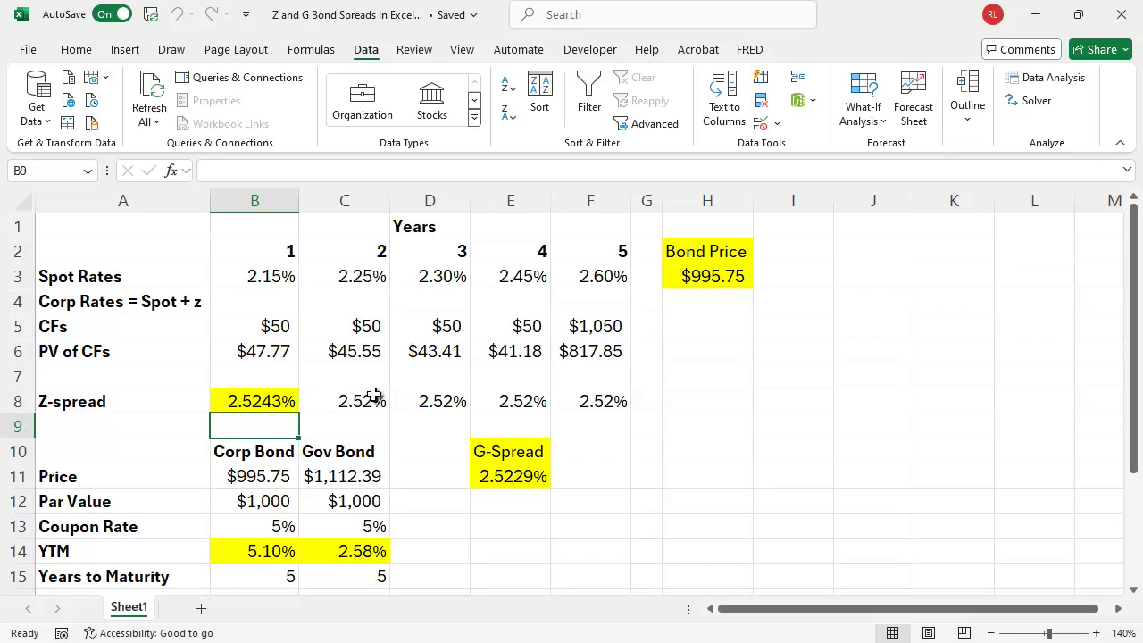
Step: Enter the formula =B3+B8 in B4 for the year 1 corporate rate
left_click(256, 403)
left_click(510, 481)
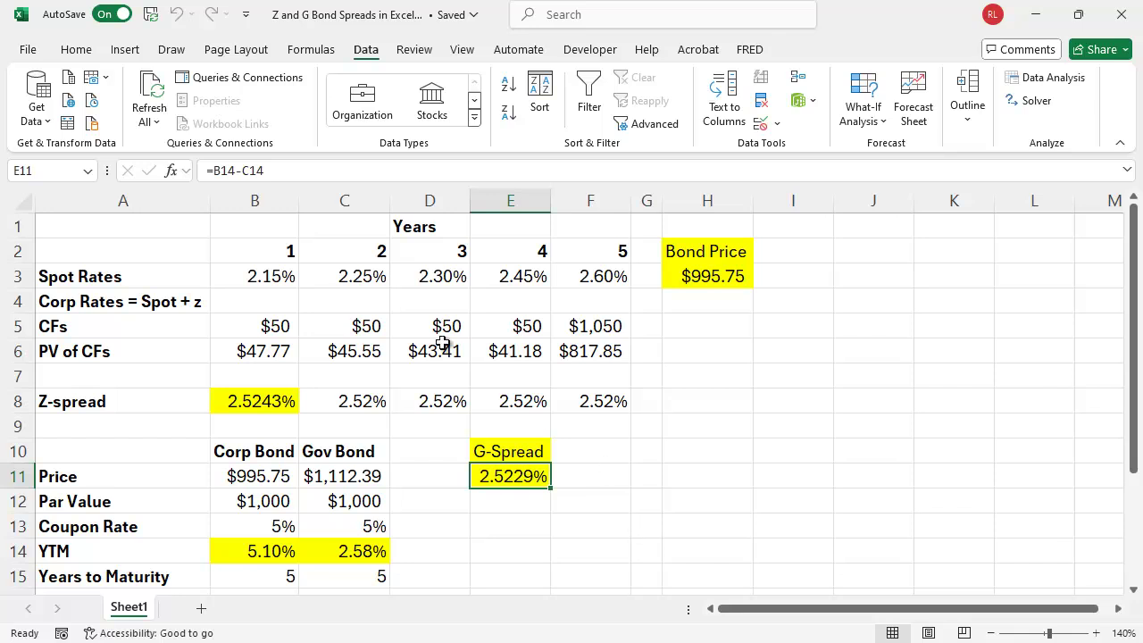
left_click(258, 295)
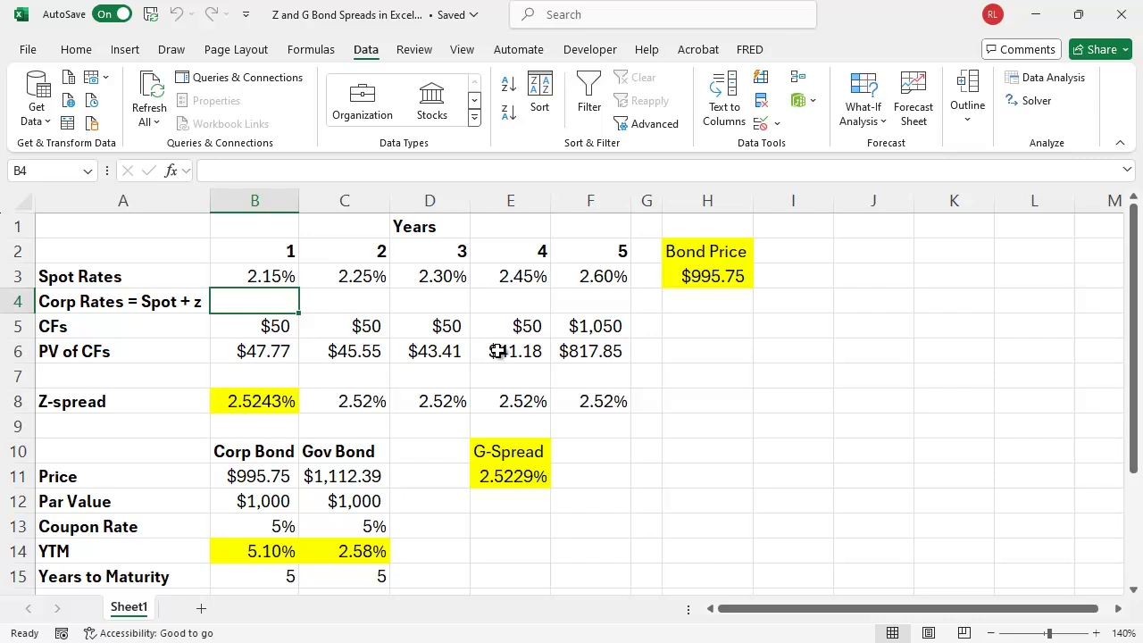
type("=")
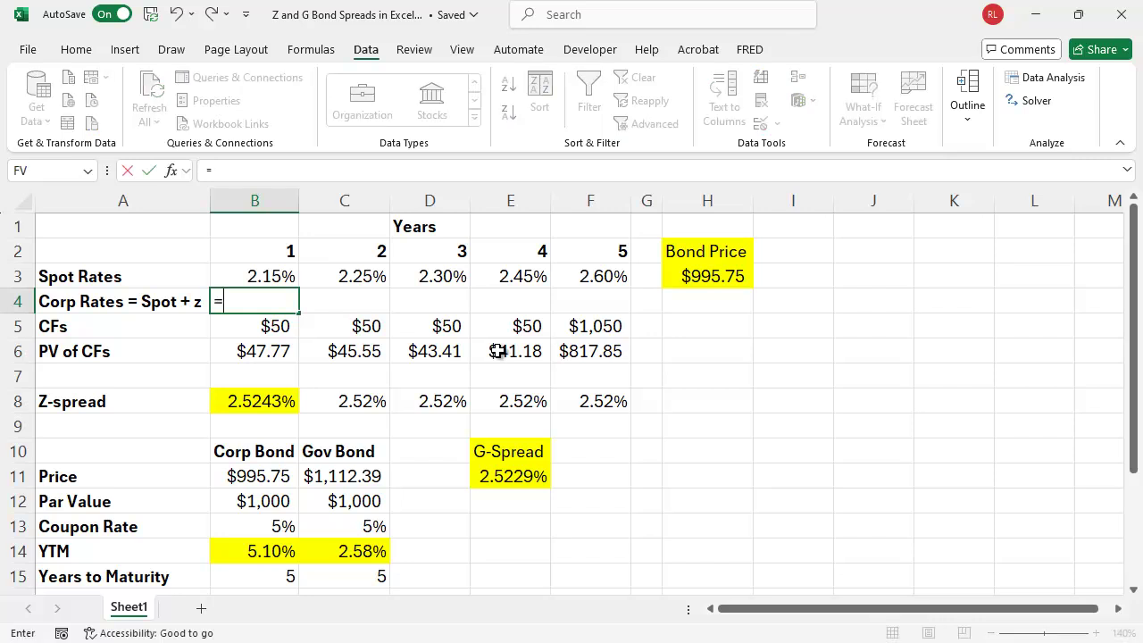
left_click(276, 275)
type("+")
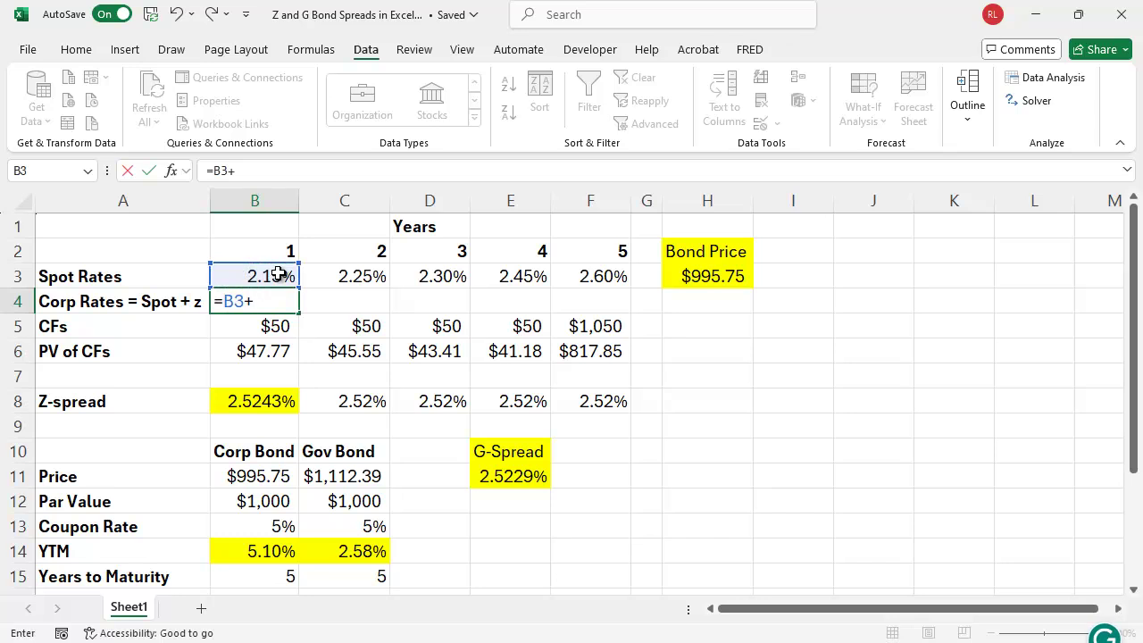
left_click(271, 403)
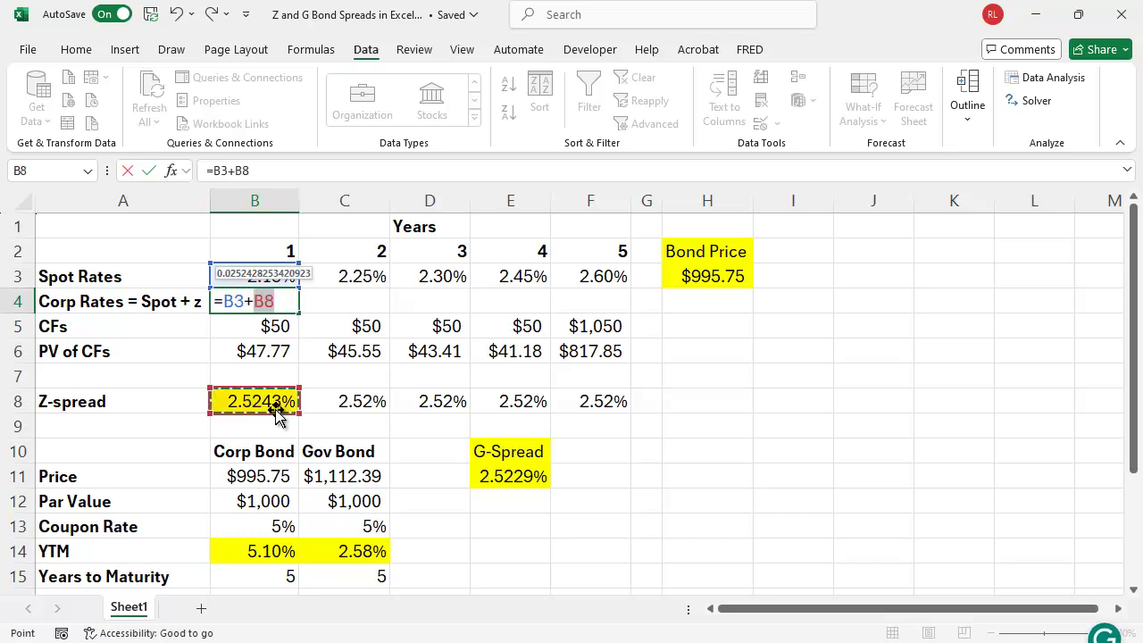
key("Return")
Step: Fill the corporate rate formula across to F4, then select the rows B2:F4
left_click(268, 301)
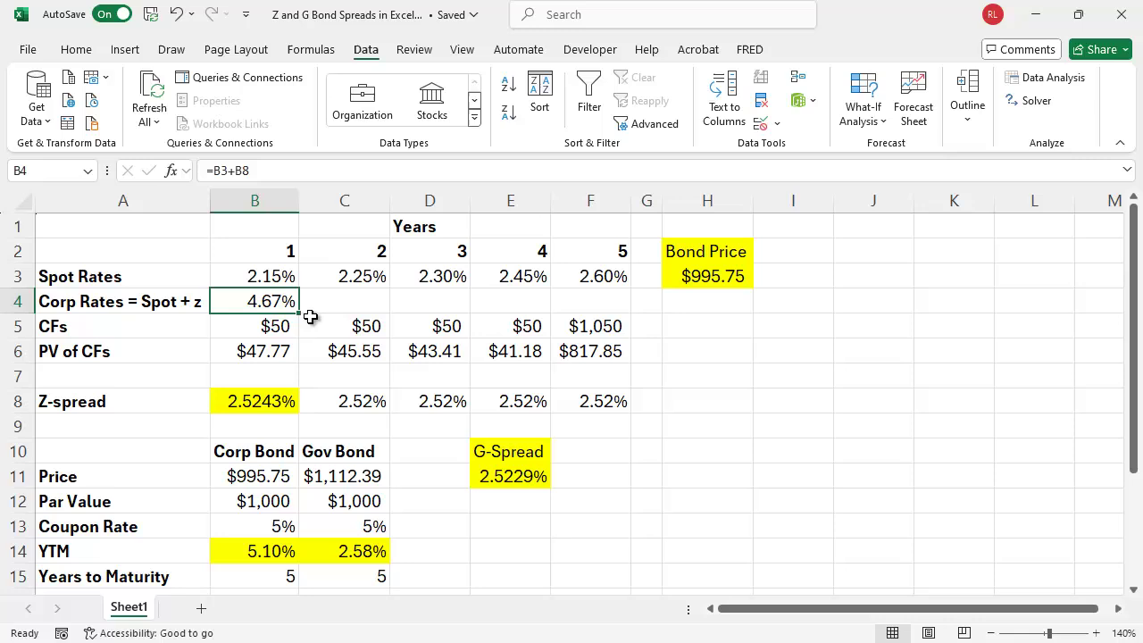
left_click_drag(298, 312, 601, 307)
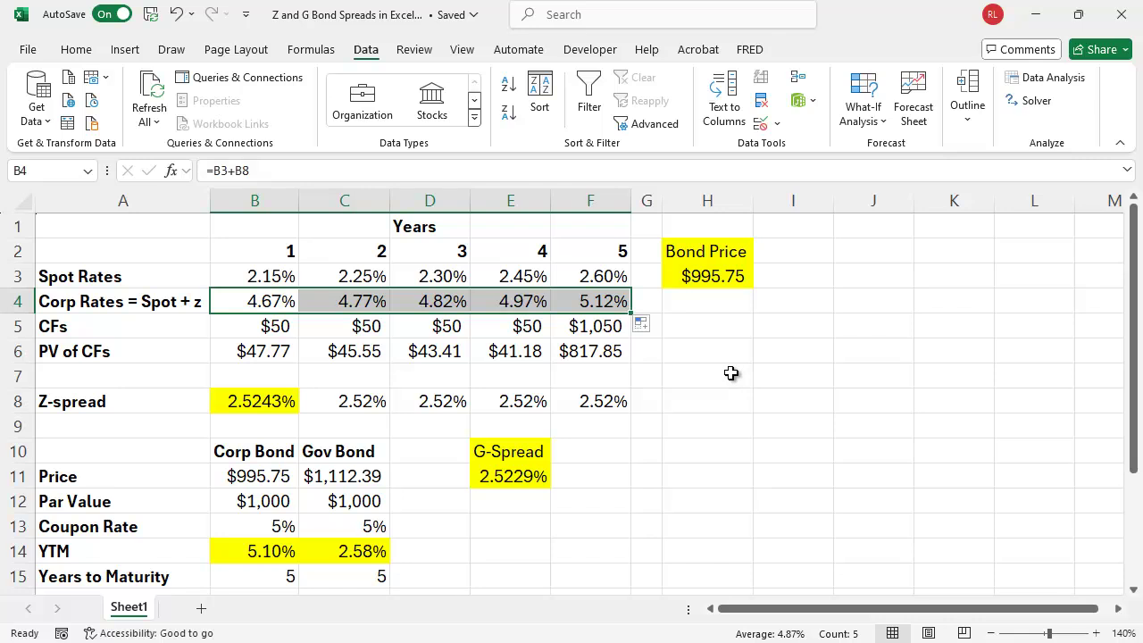
left_click(761, 381)
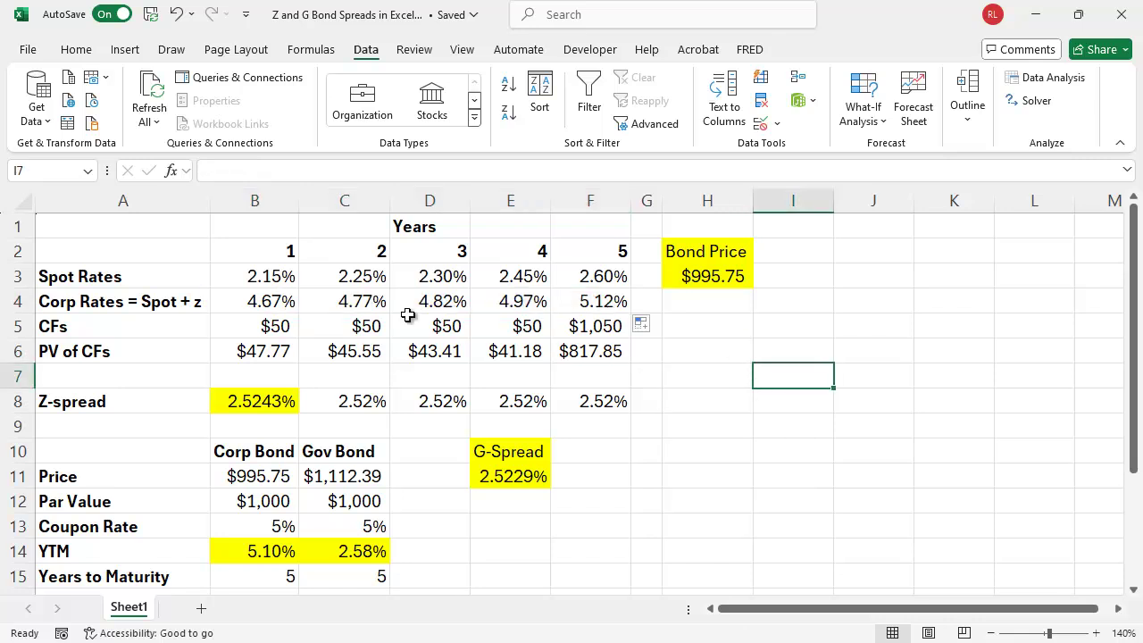
left_click_drag(245, 246, 598, 303)
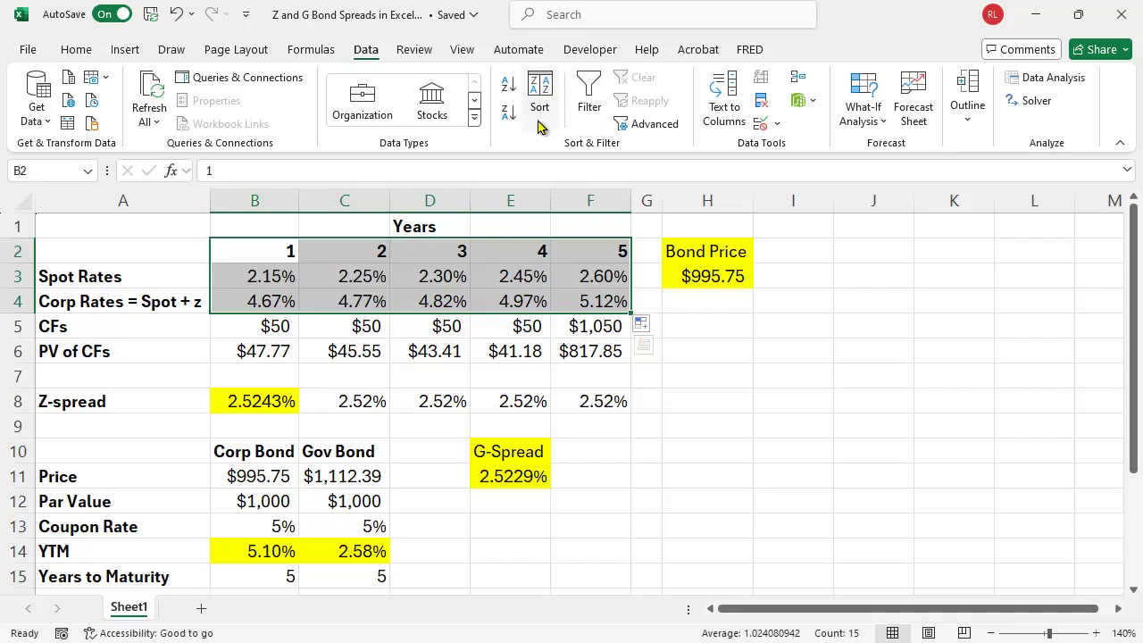
Step: Insert a recommended Line chart of the selected years, spot and corporate rates
left_click(133, 54)
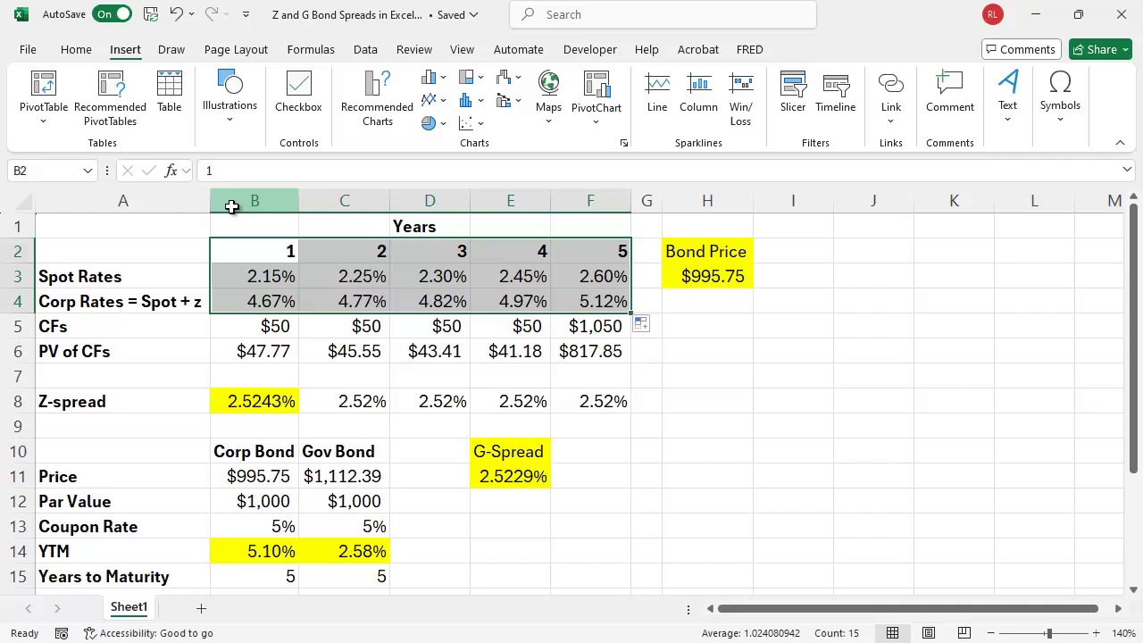
left_click(378, 106)
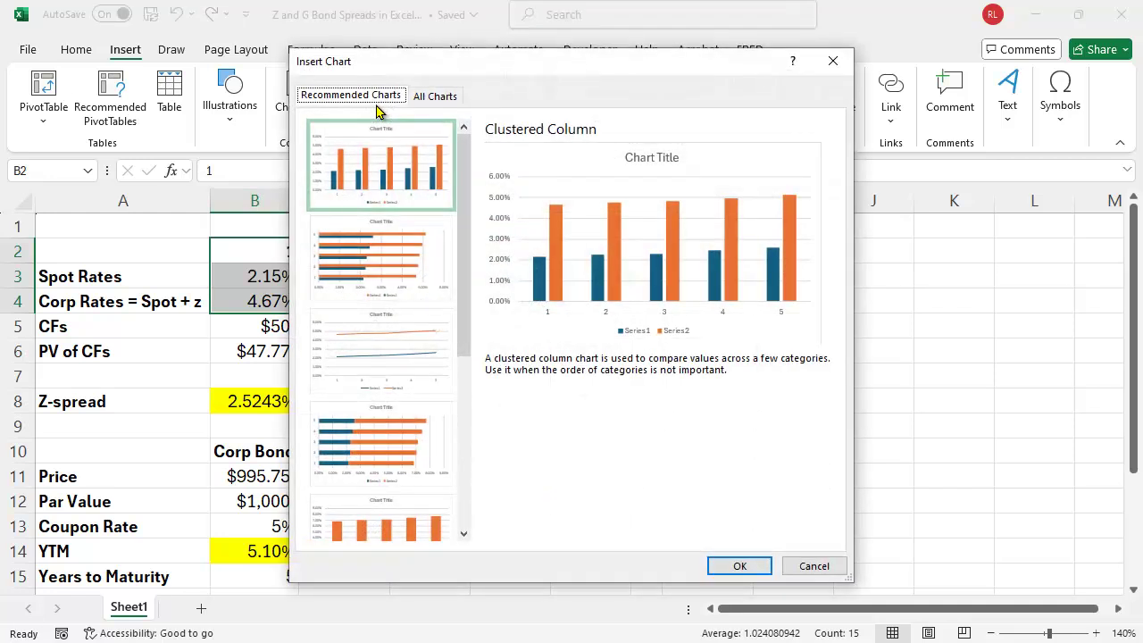
left_click(372, 359)
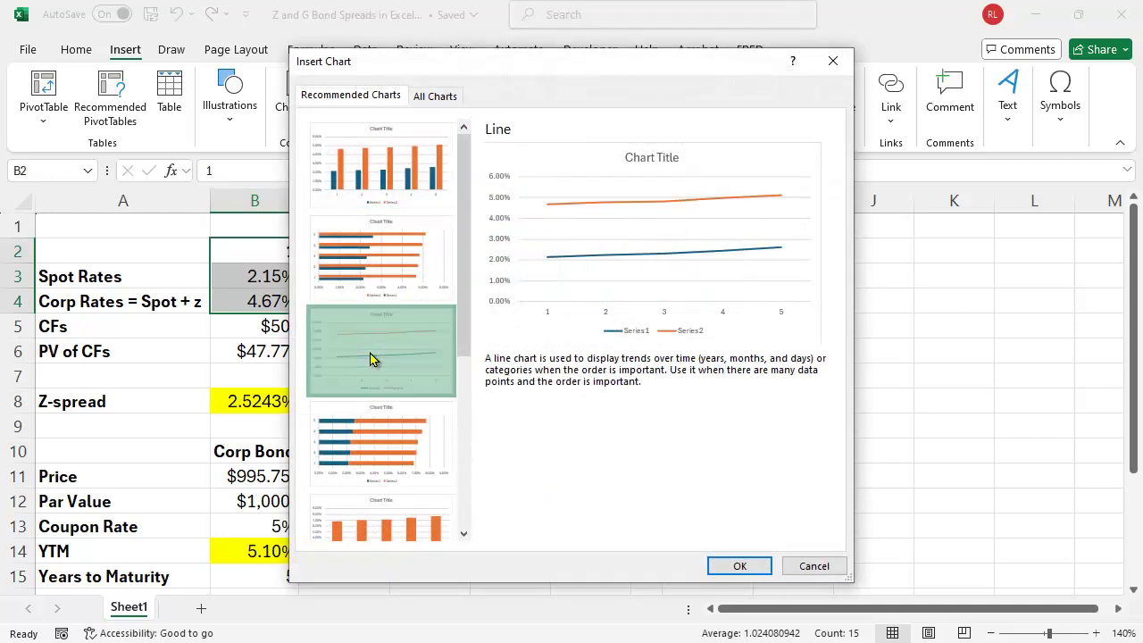
left_click(738, 565)
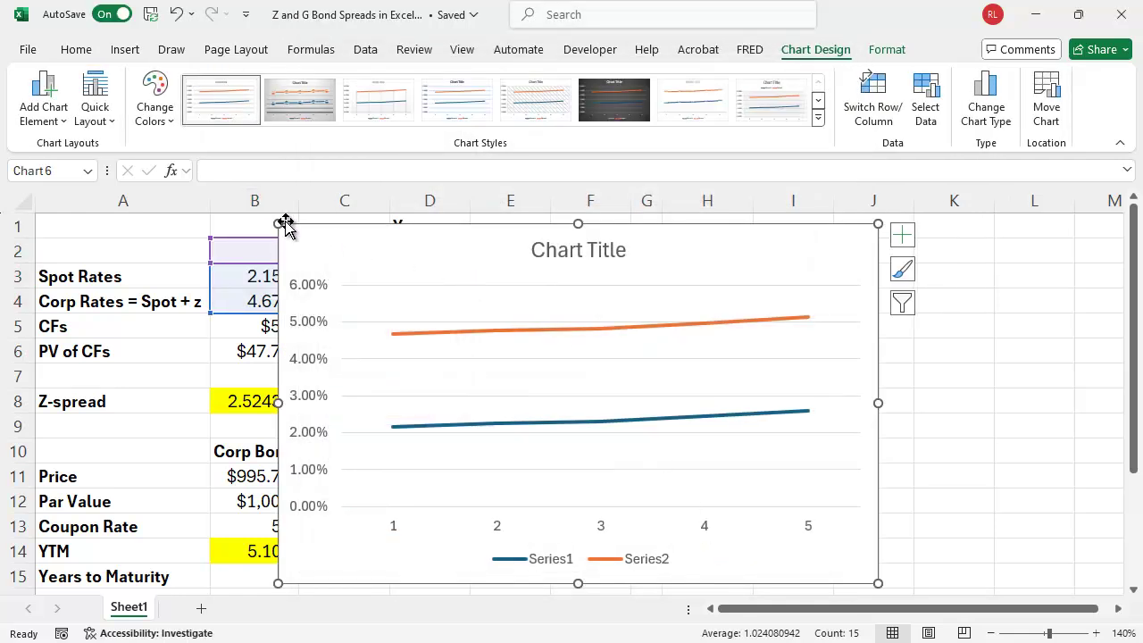
Step: Shrink the chart and place it to the right of the rate table
left_click_drag(276, 222, 463, 344)
mouse_move(633, 386)
left_mouse_down()
mouse_move(878, 364)
mouse_move(781, 396)
mouse_move(625, 378)
left_mouse_up()
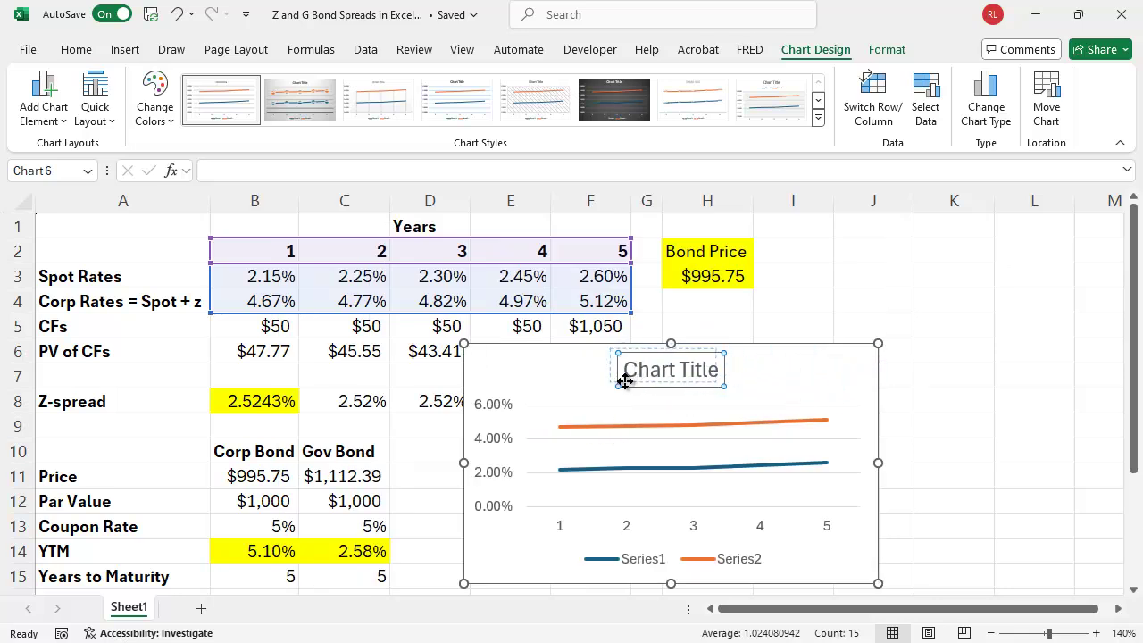
left_click_drag(541, 388, 752, 330)
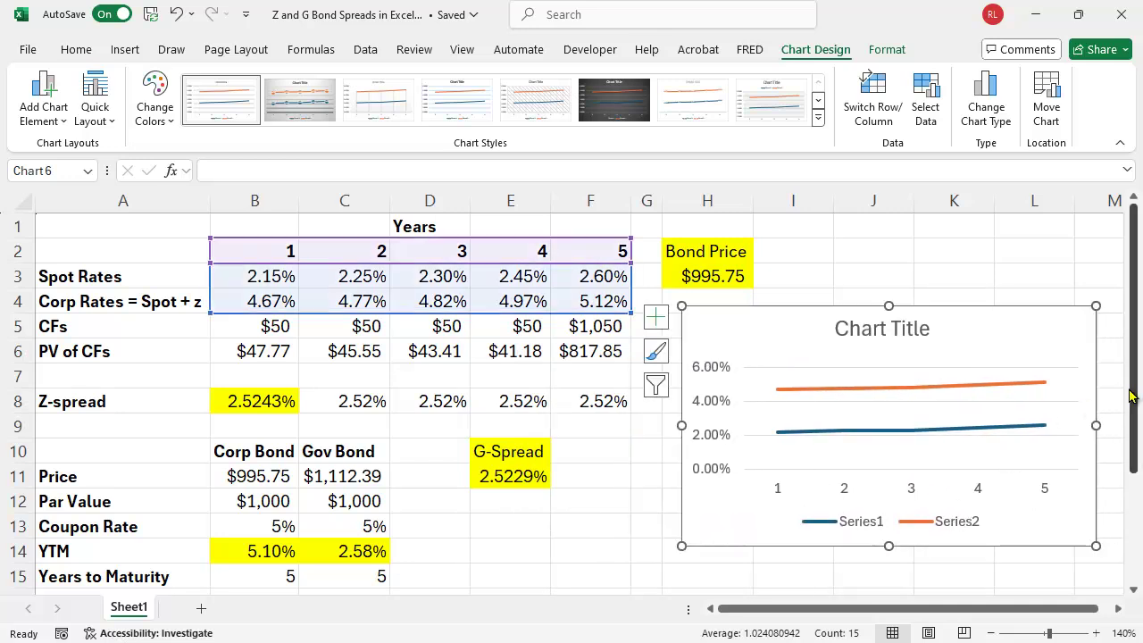
left_click_drag(1131, 396, 1132, 467)
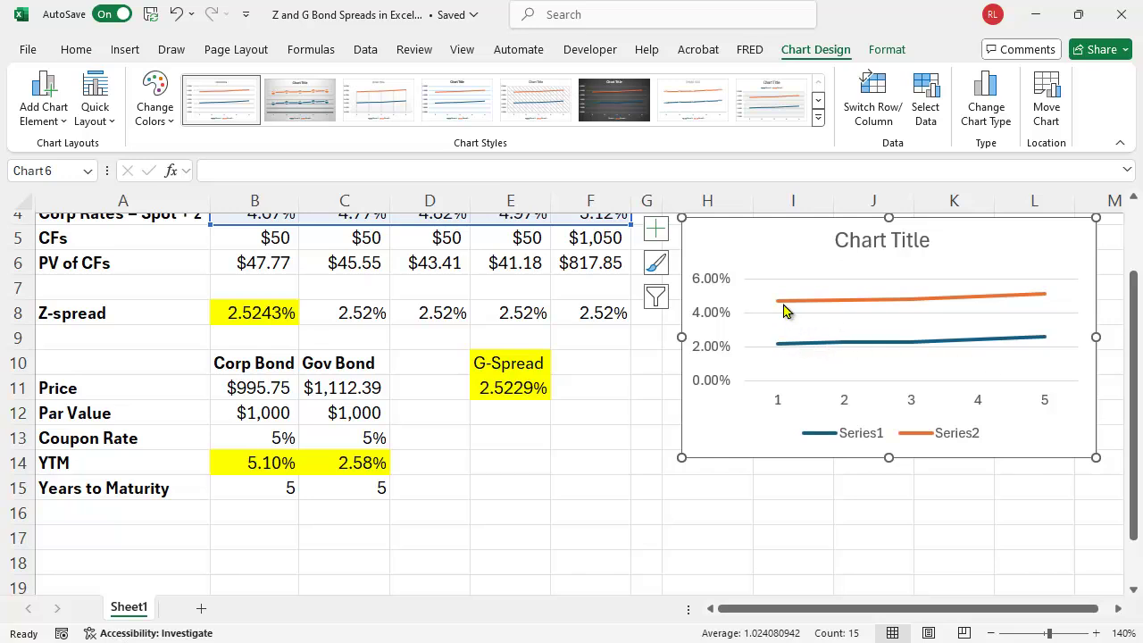
Step: Replace the placeholder chart title with 'Yield Curve' and deselect the chart
mouse_move(800, 309)
mouse_move(1040, 299)
left_click(879, 239)
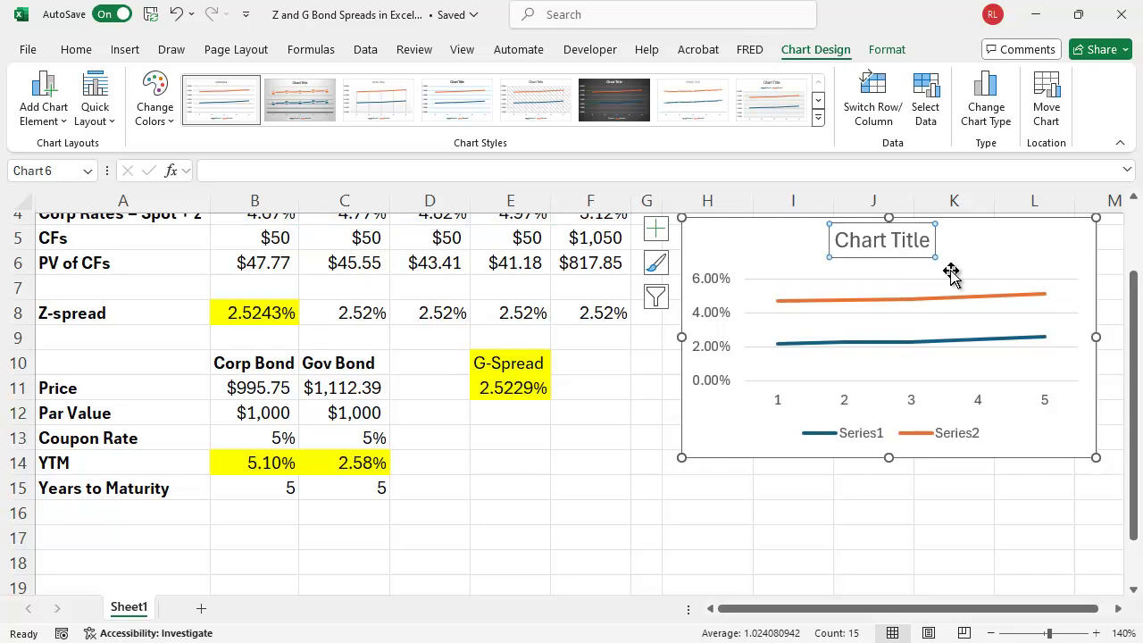
left_click(929, 237)
key("BackSpace")
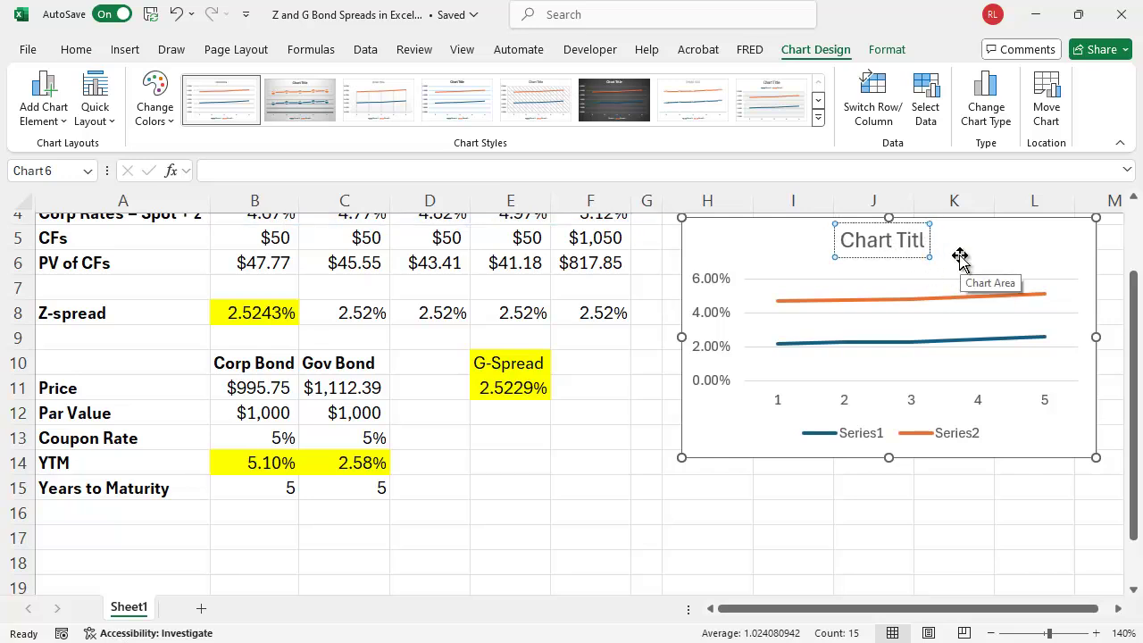
key("BackSpace")
key("BackSpace")
key("BackSpace")
key("BackSpace")
key("BackSpace")
key("BackSpace")
key("BackSpace")
key("BackSpace")
key("BackSpace")
key("BackSpace")
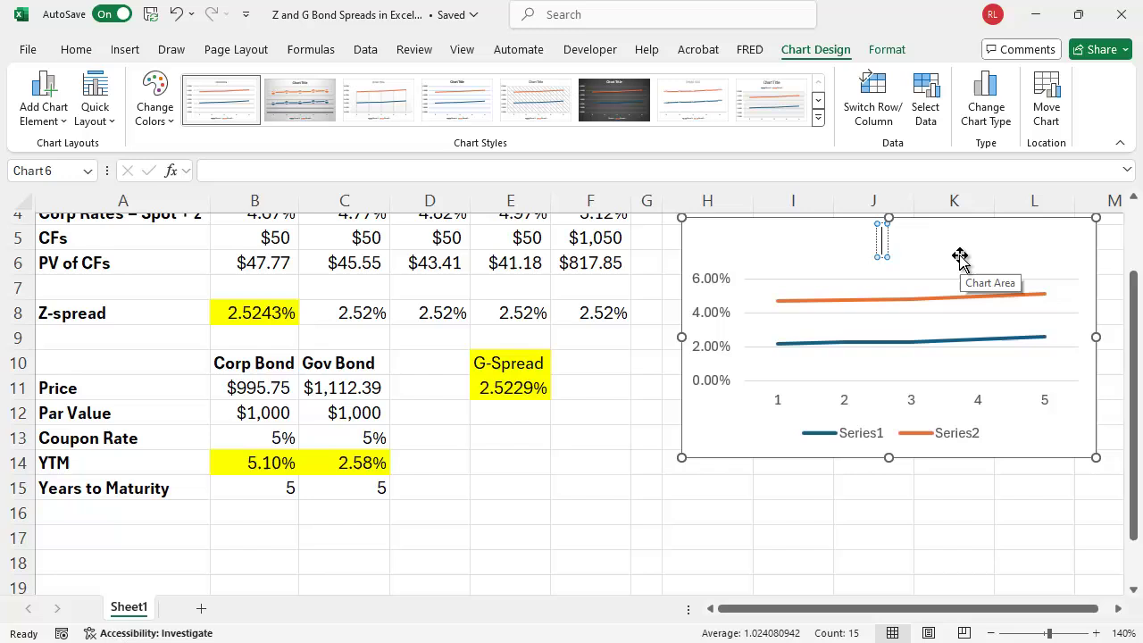
type("Yield")
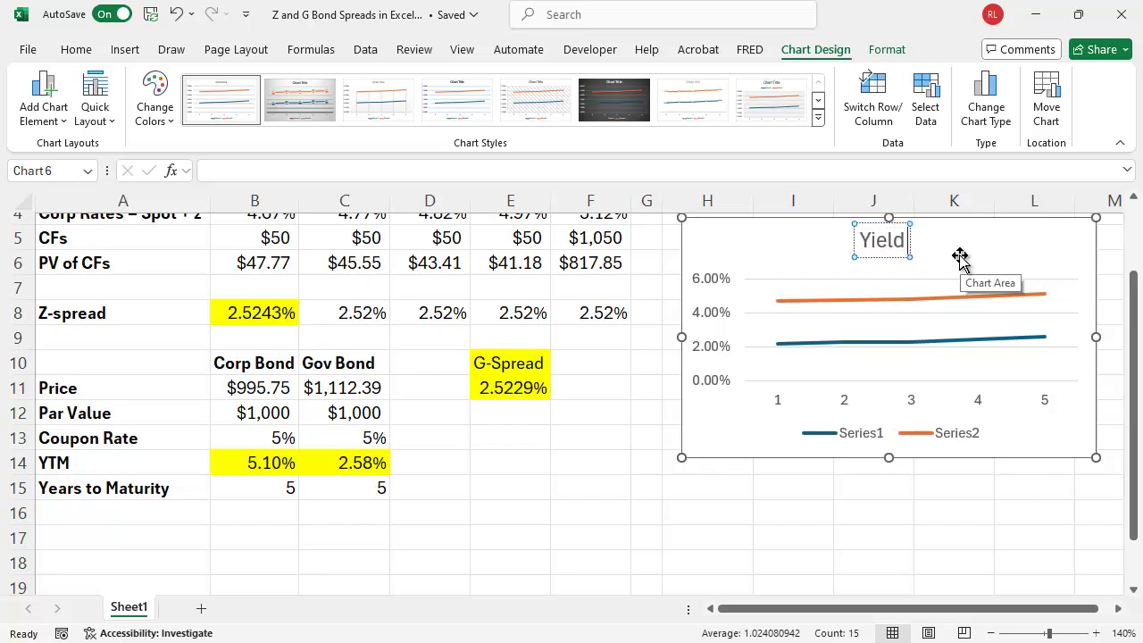
type(" Curve")
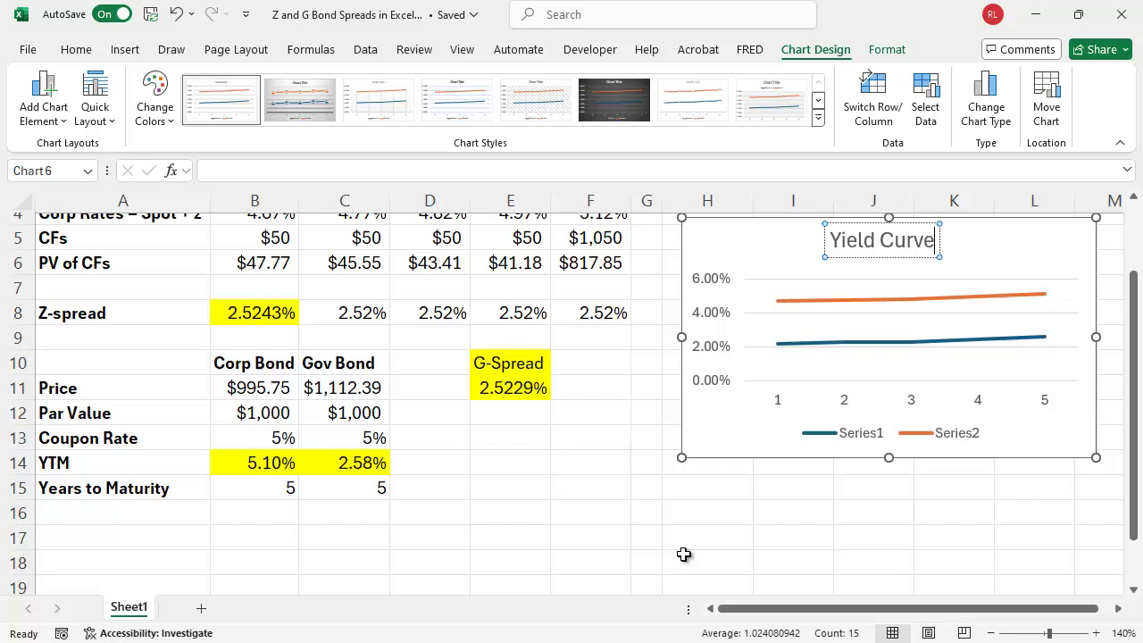
scroll(625, 523, "up", 2)
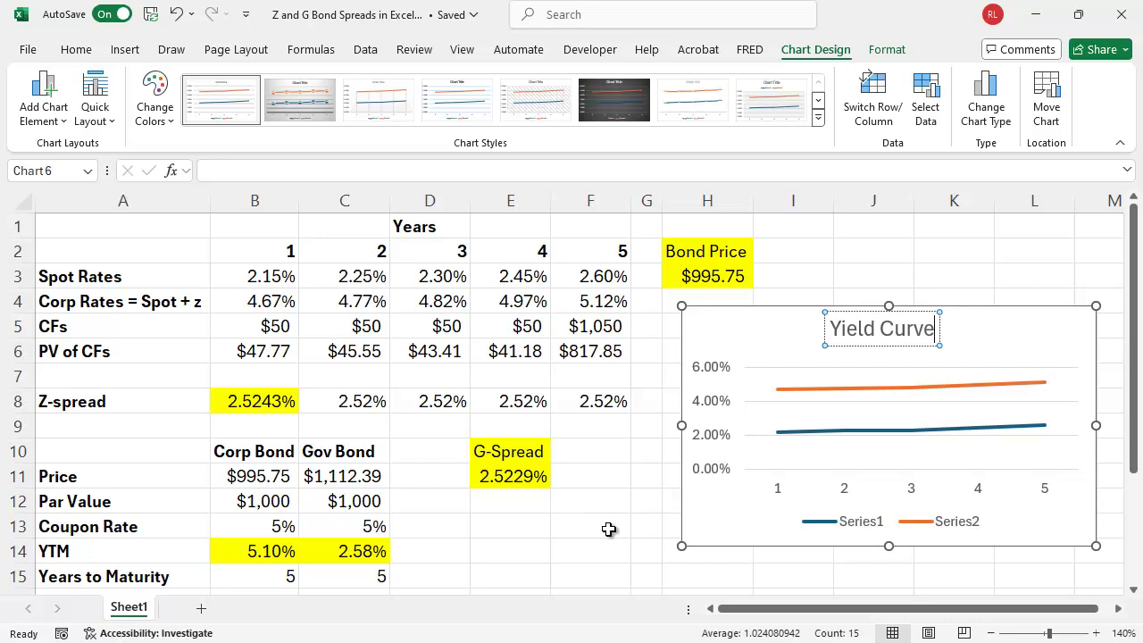
left_click(608, 529)
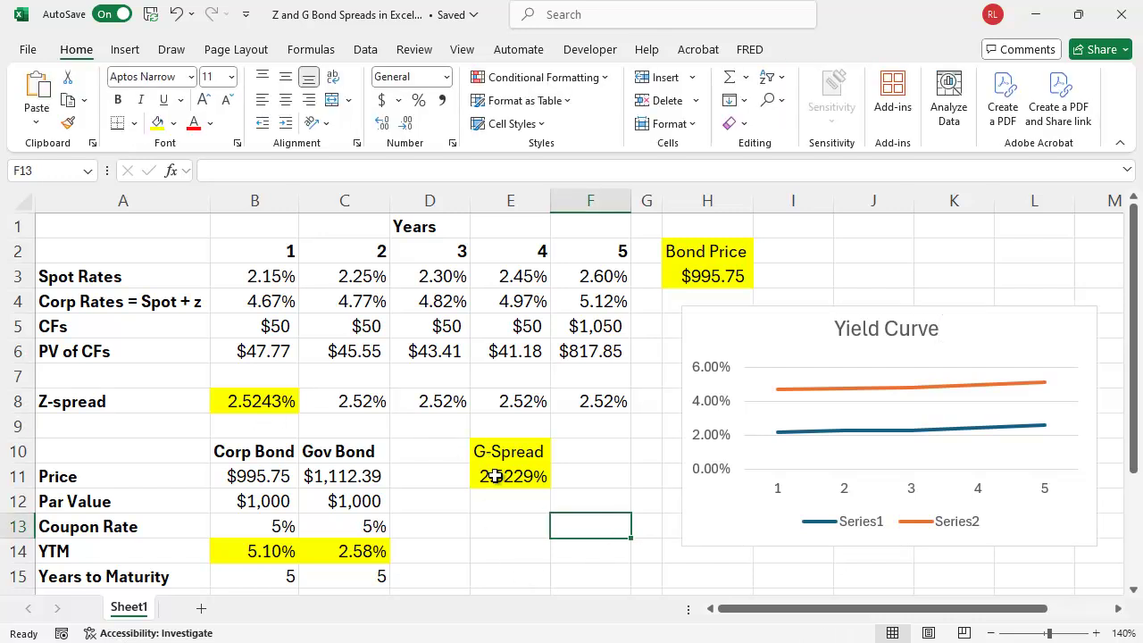